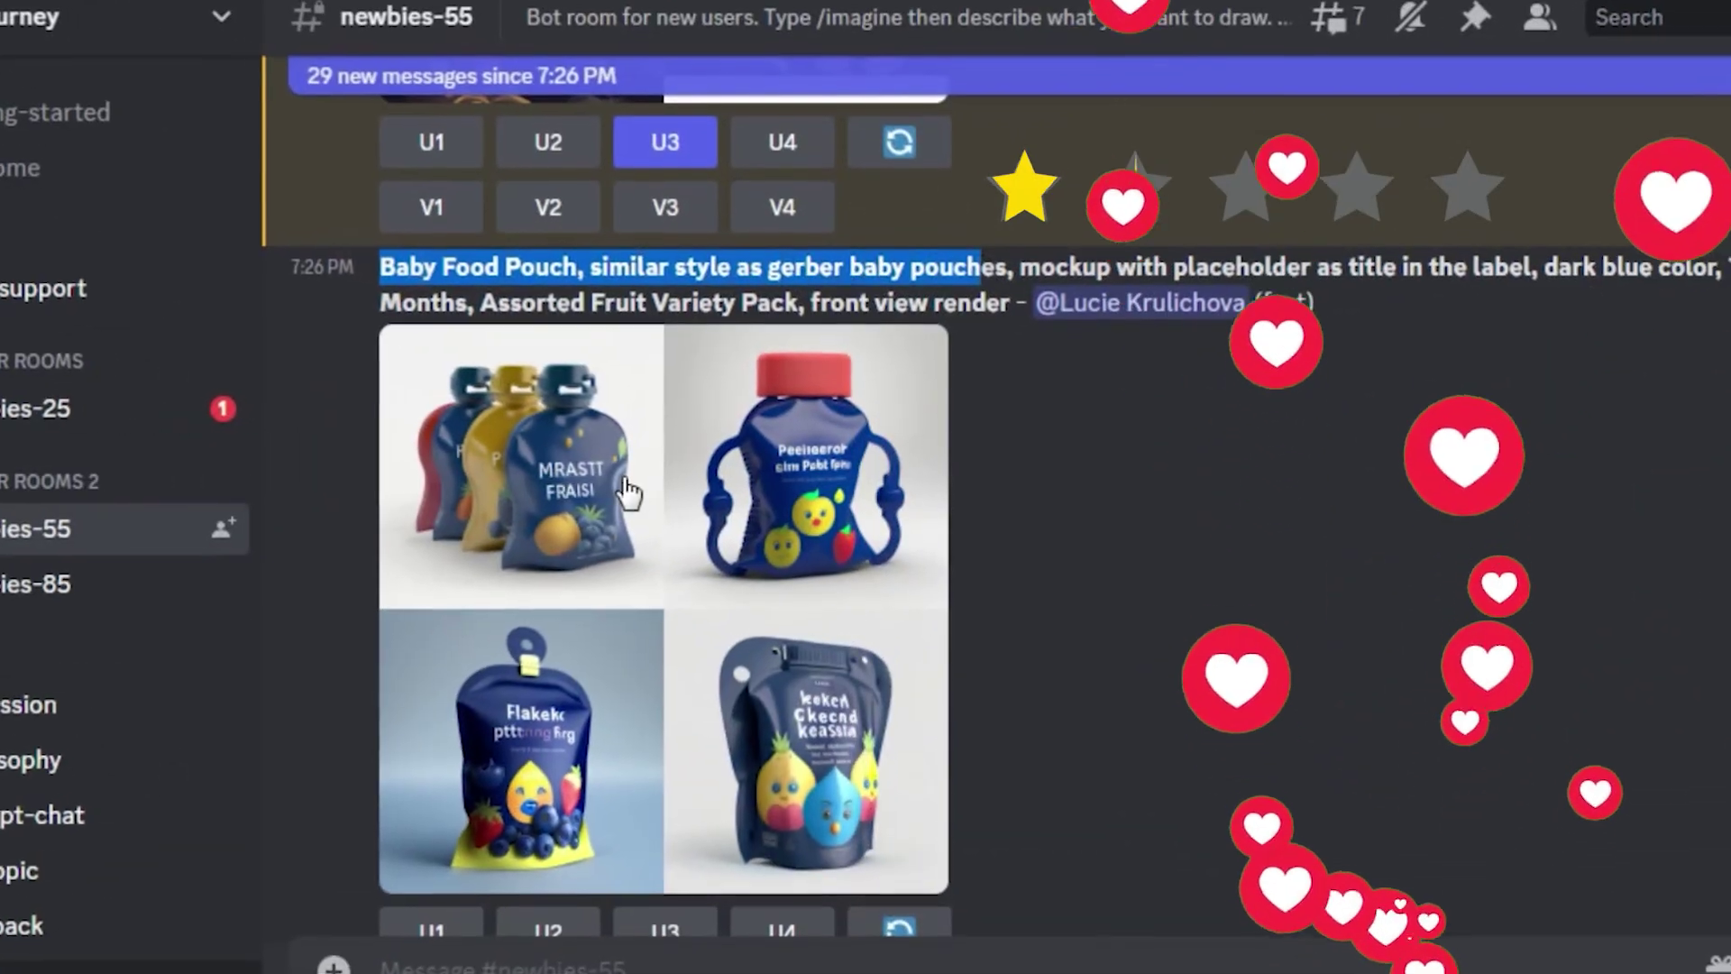
Highlight the --p 48s9fsb code in the bot's Hulk prompt and enlarge the --s 1000 grid
scroll(1082, 418, down, 10)
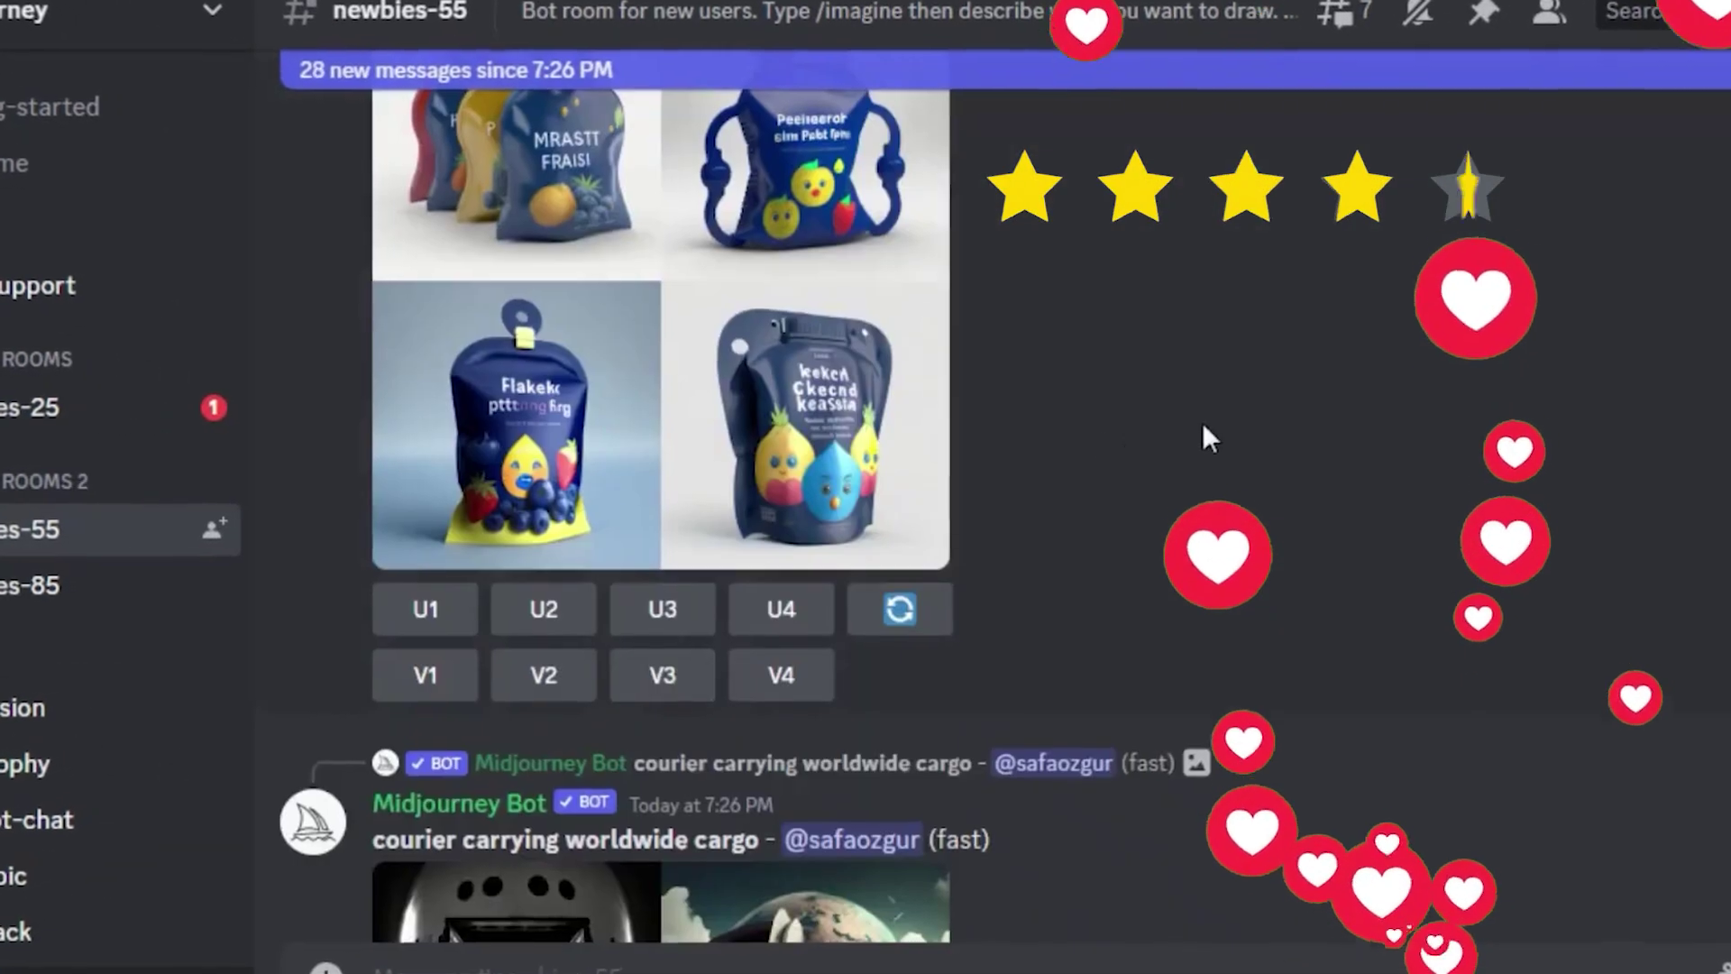
scroll(1237, 414, down, 15)
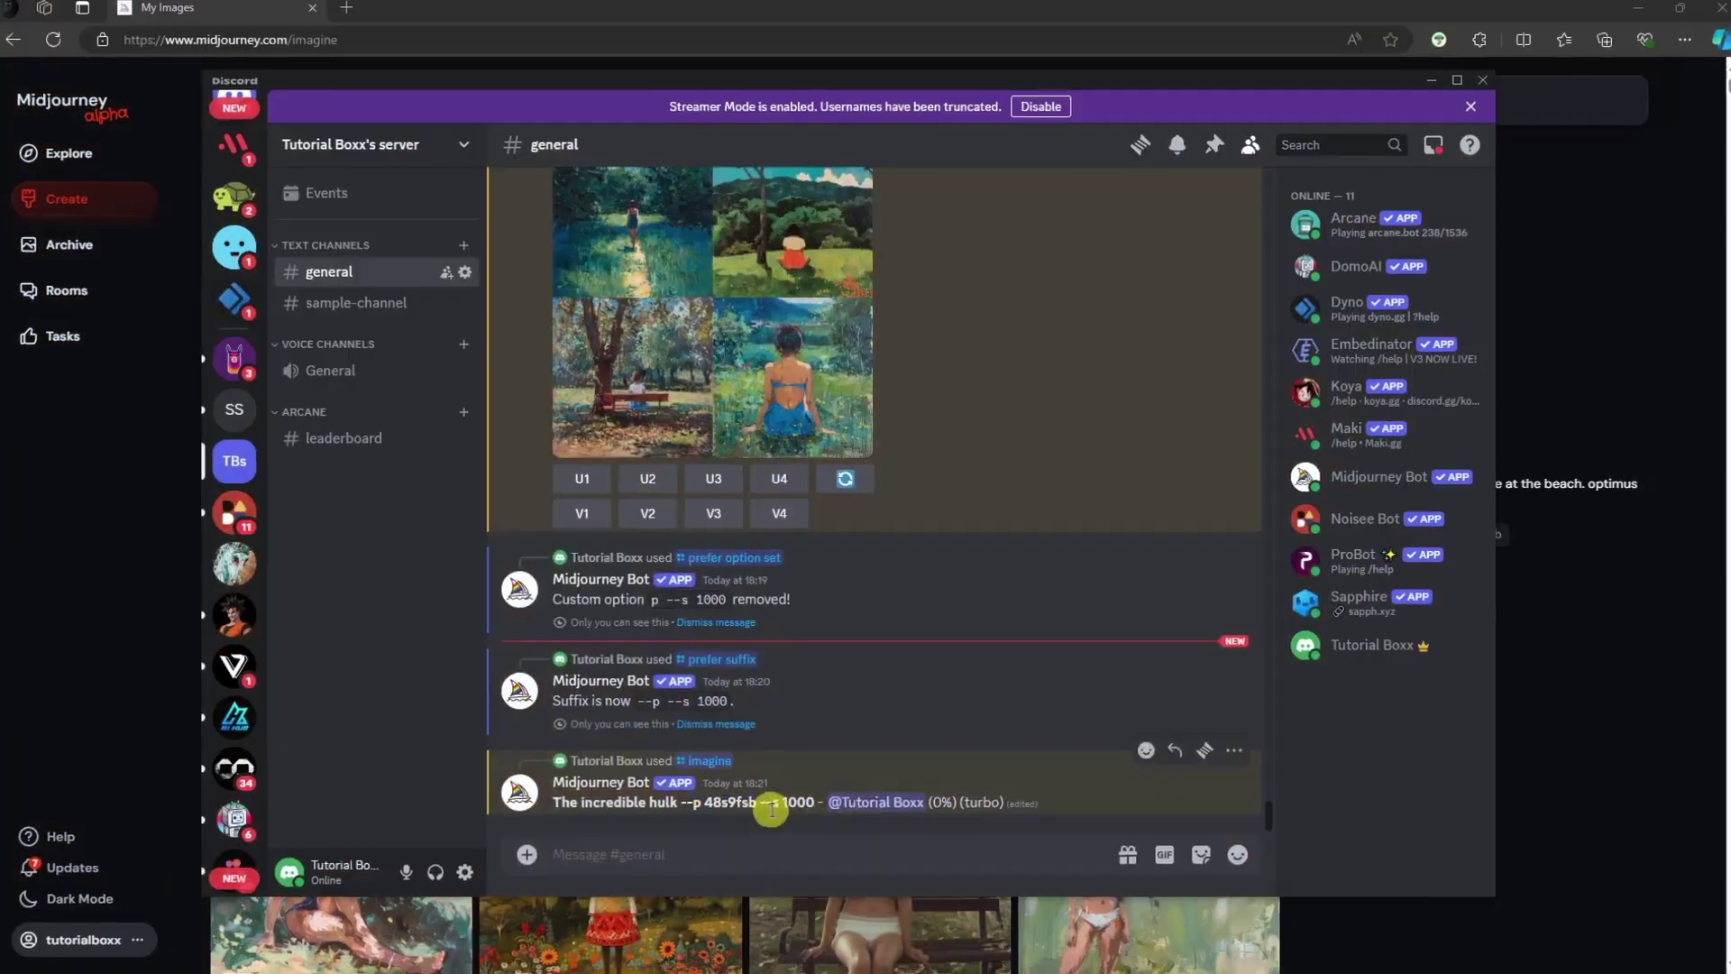
drag(771, 809, 818, 810)
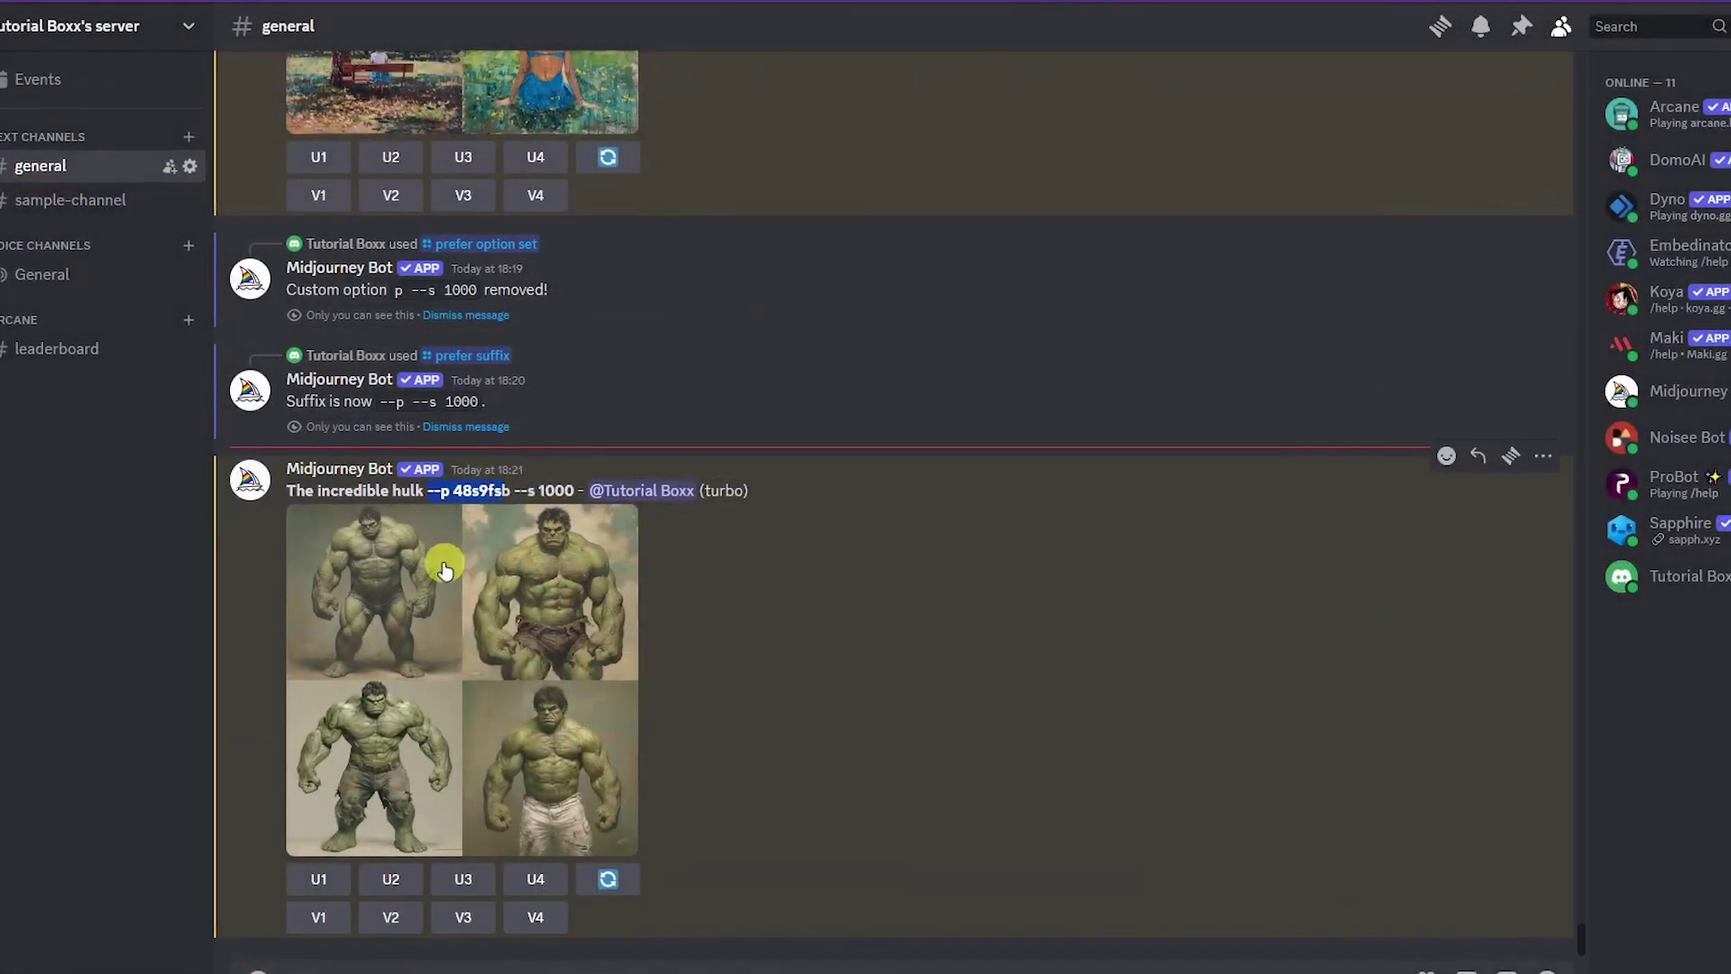
click(447, 565)
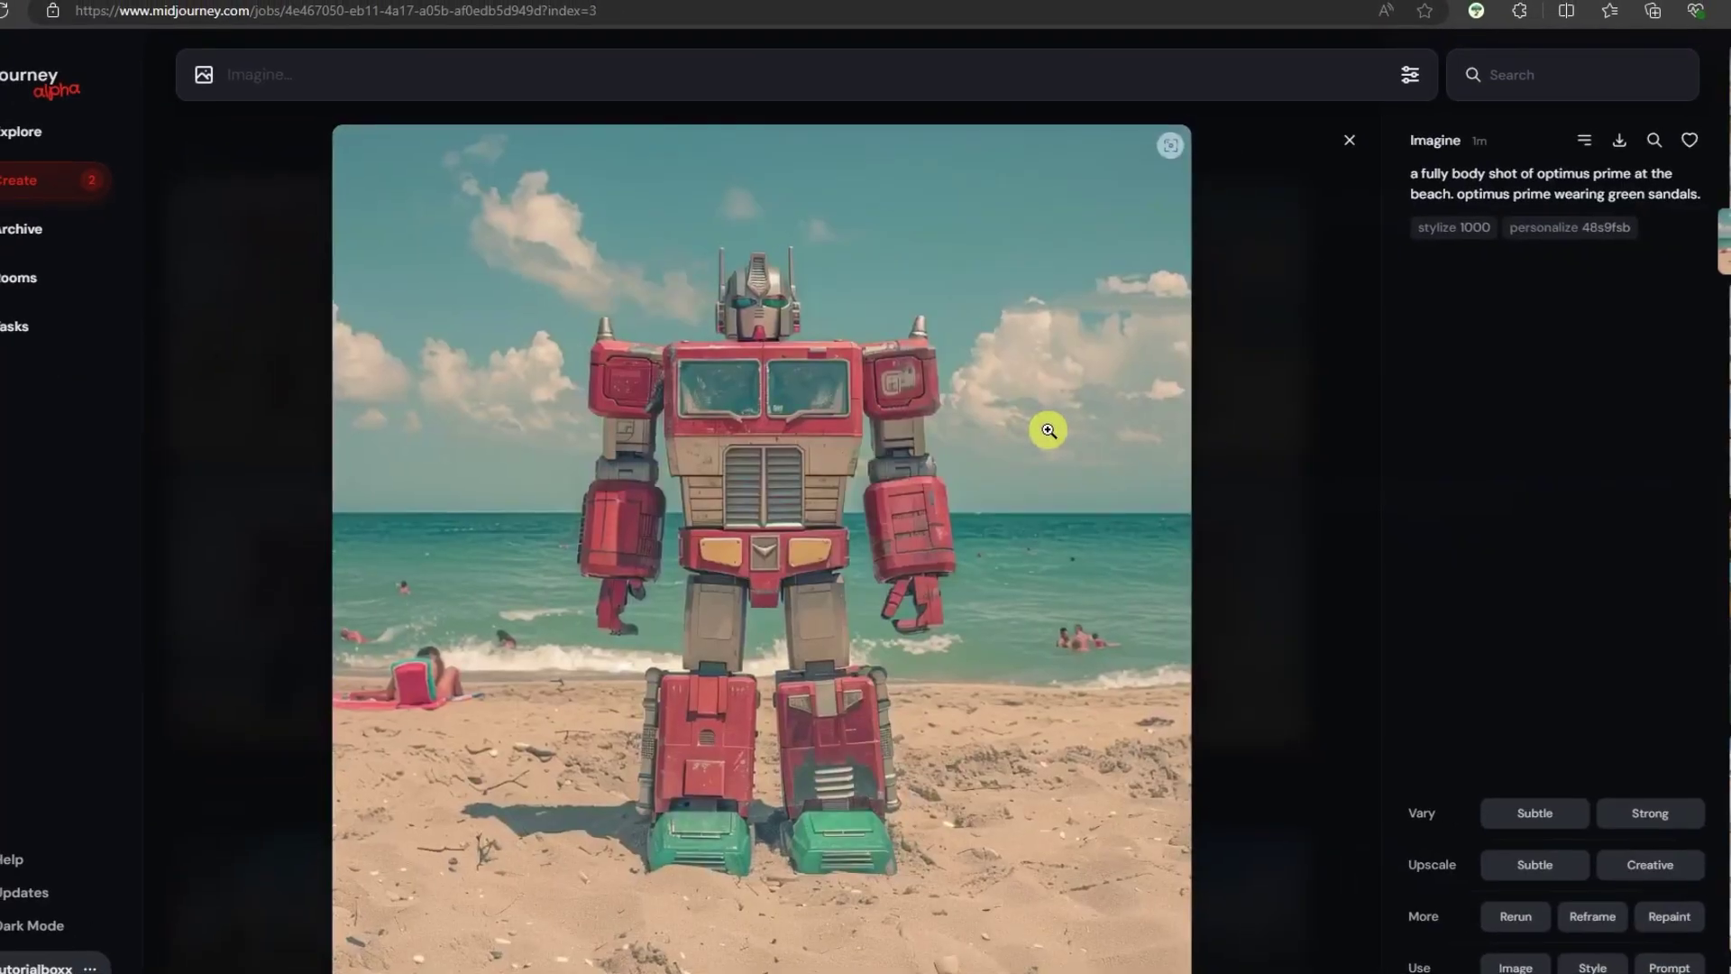
Browse the job's images, then submit 'a dog dressed as a samurai --p xi7soxe'
key(Left)
key(Right)
key(Left)
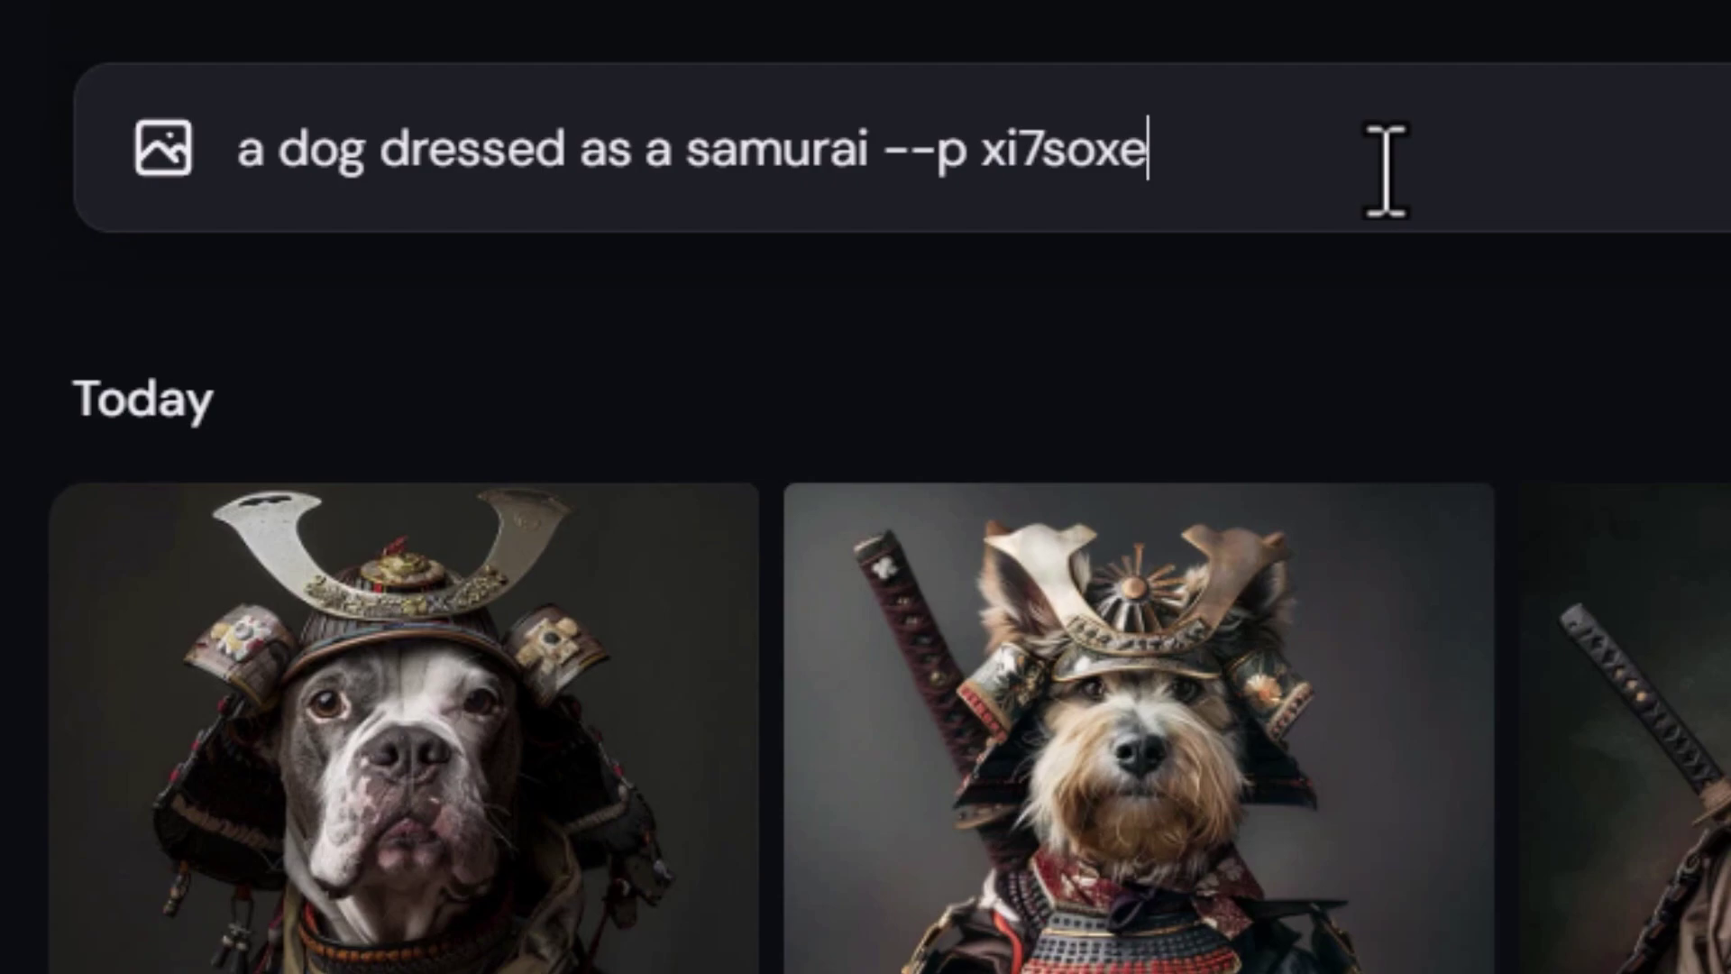
key(Return)
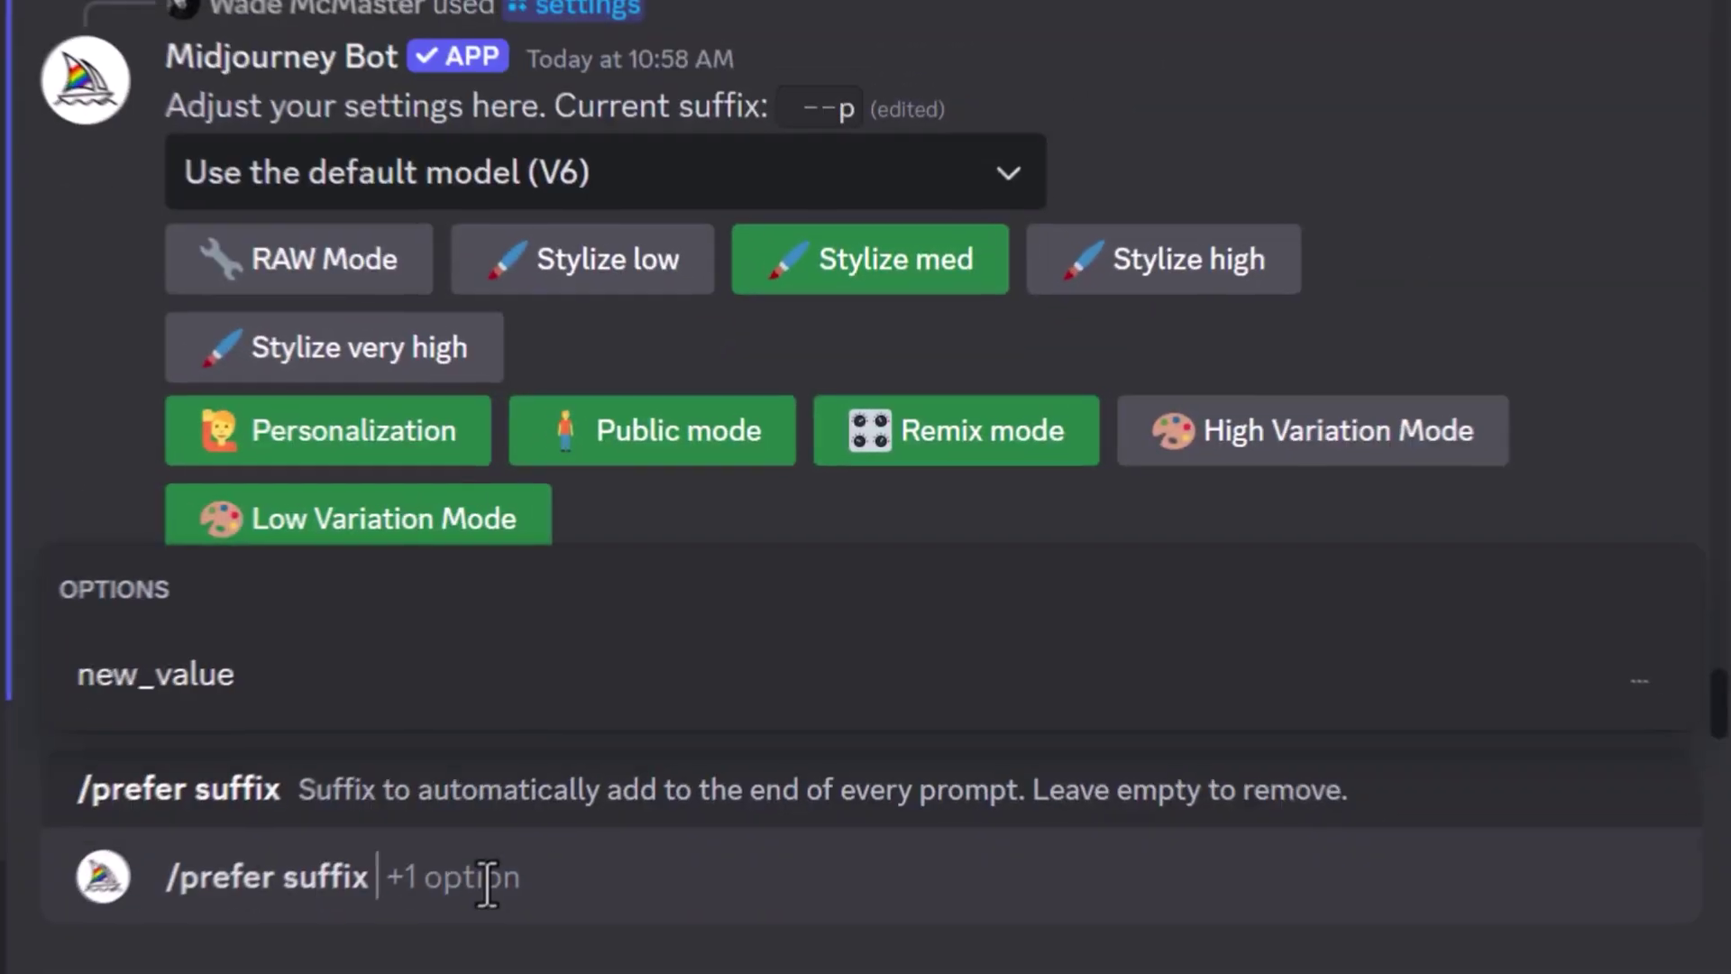
Send the new /prefer suffix to the bot, then run /settings to show personalization turned on
key(Return)
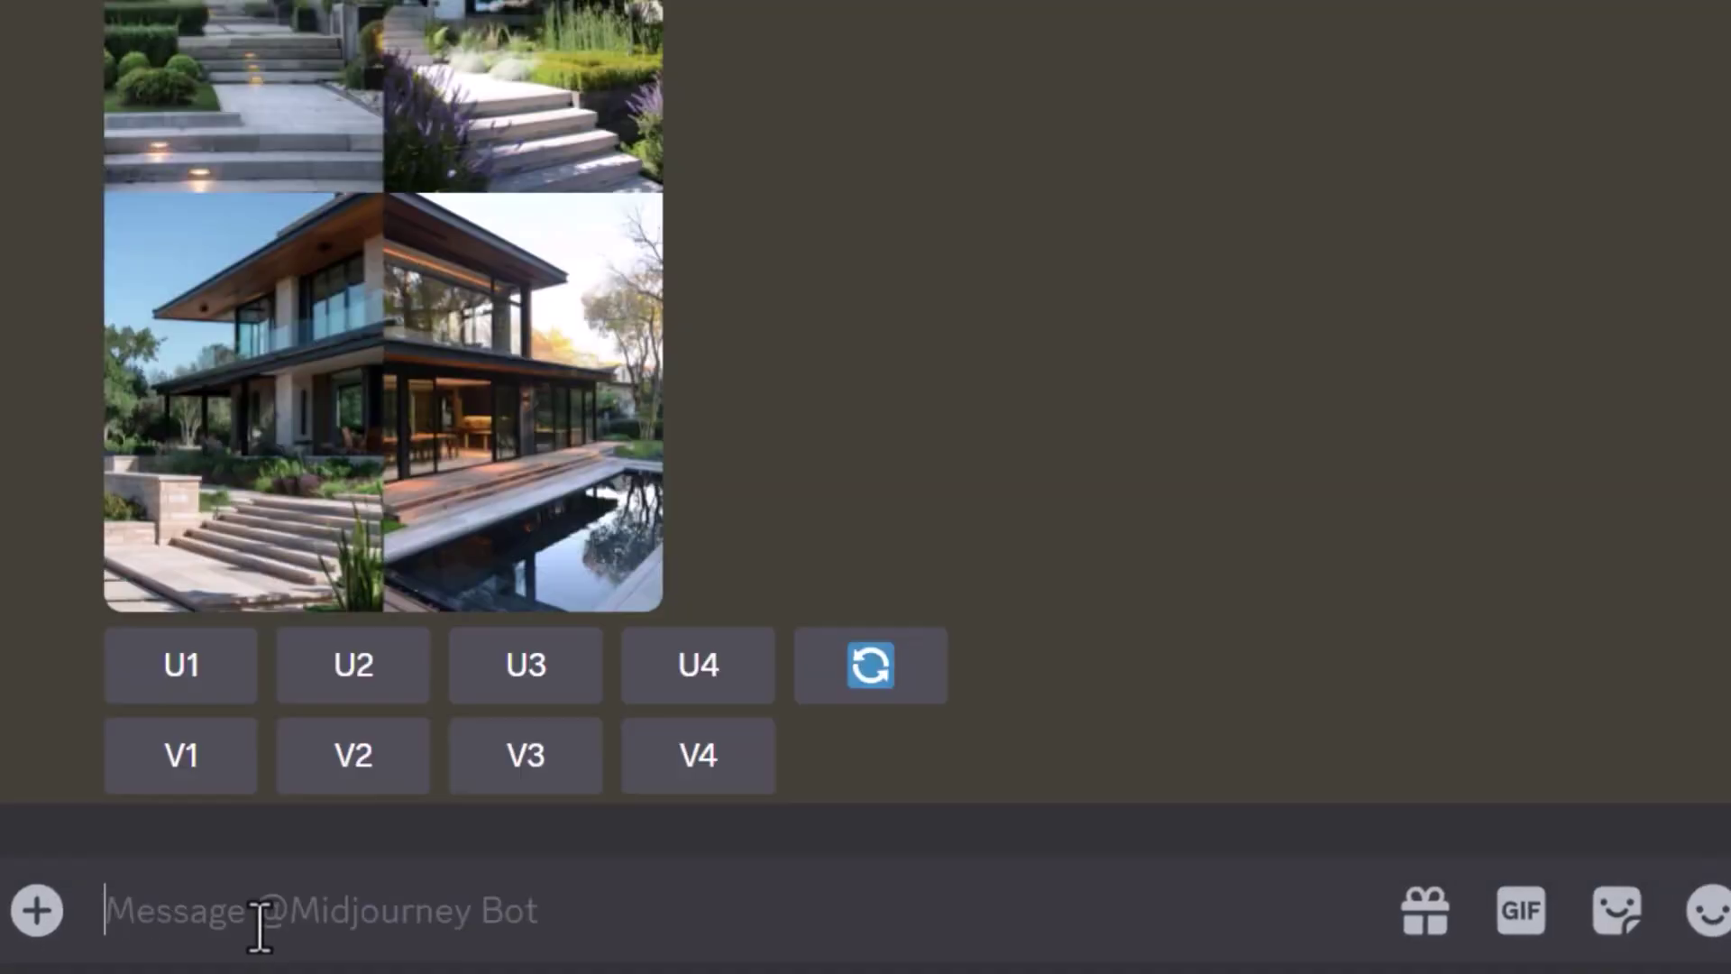
text(/setting)
key(Return)
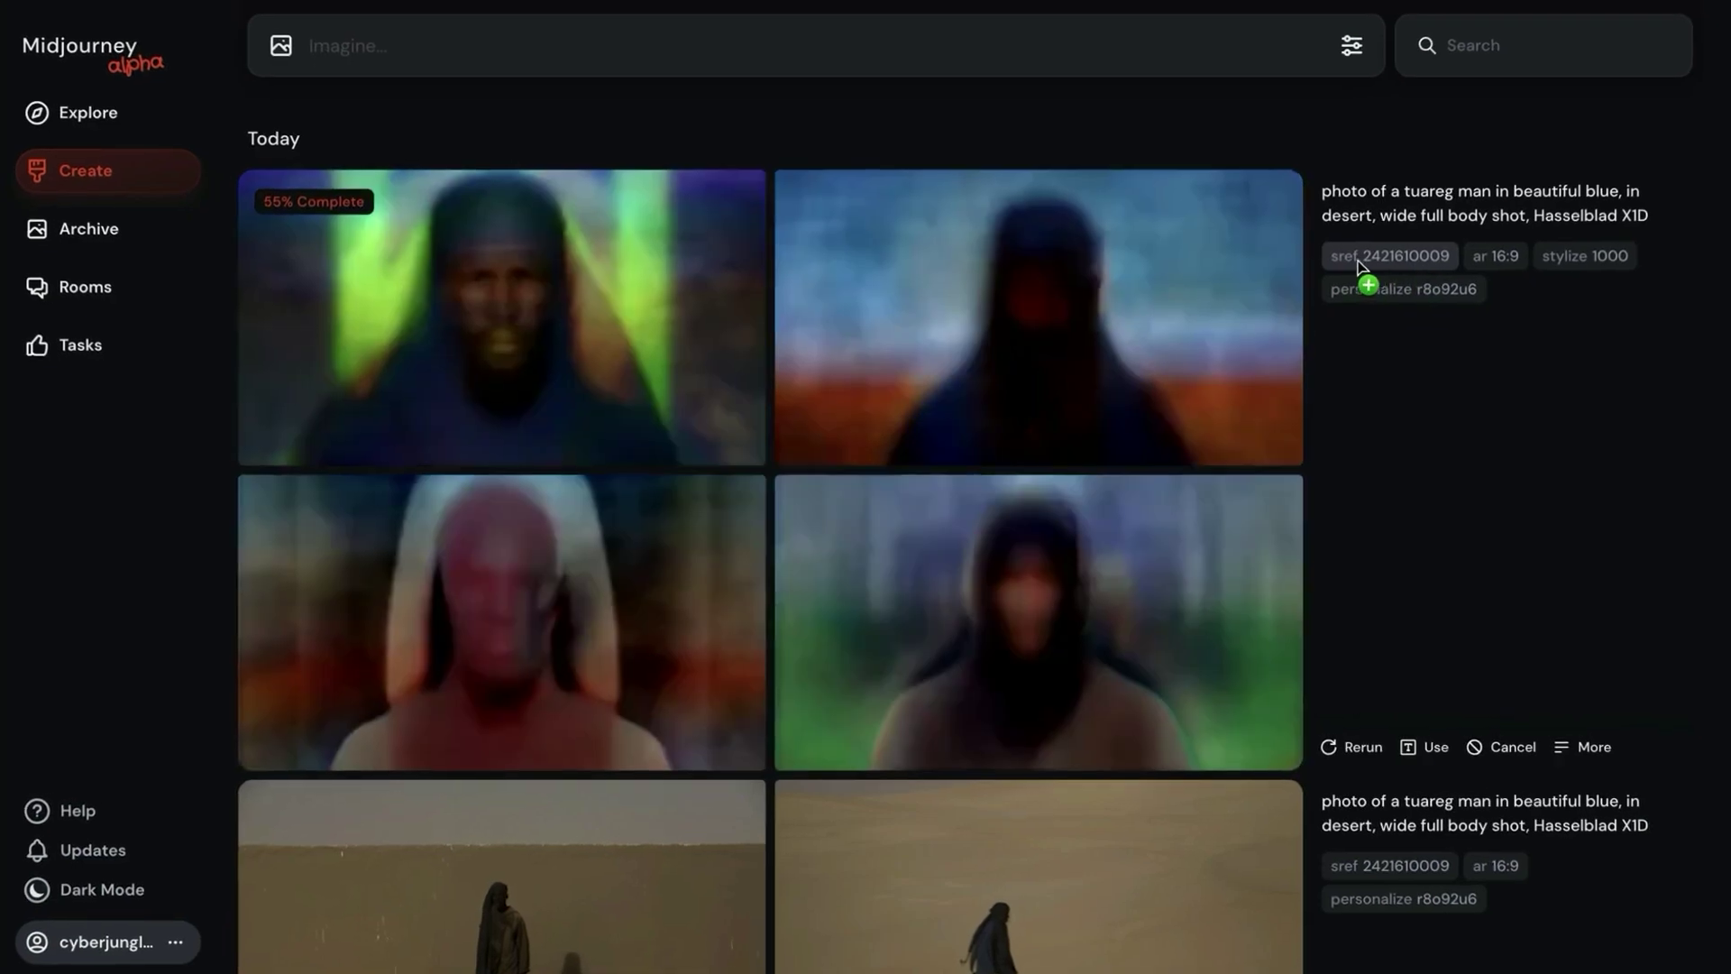
Enter the --sw style weight parameter in the prompt bar and select it
text(--sw)
key(ctrl+a)
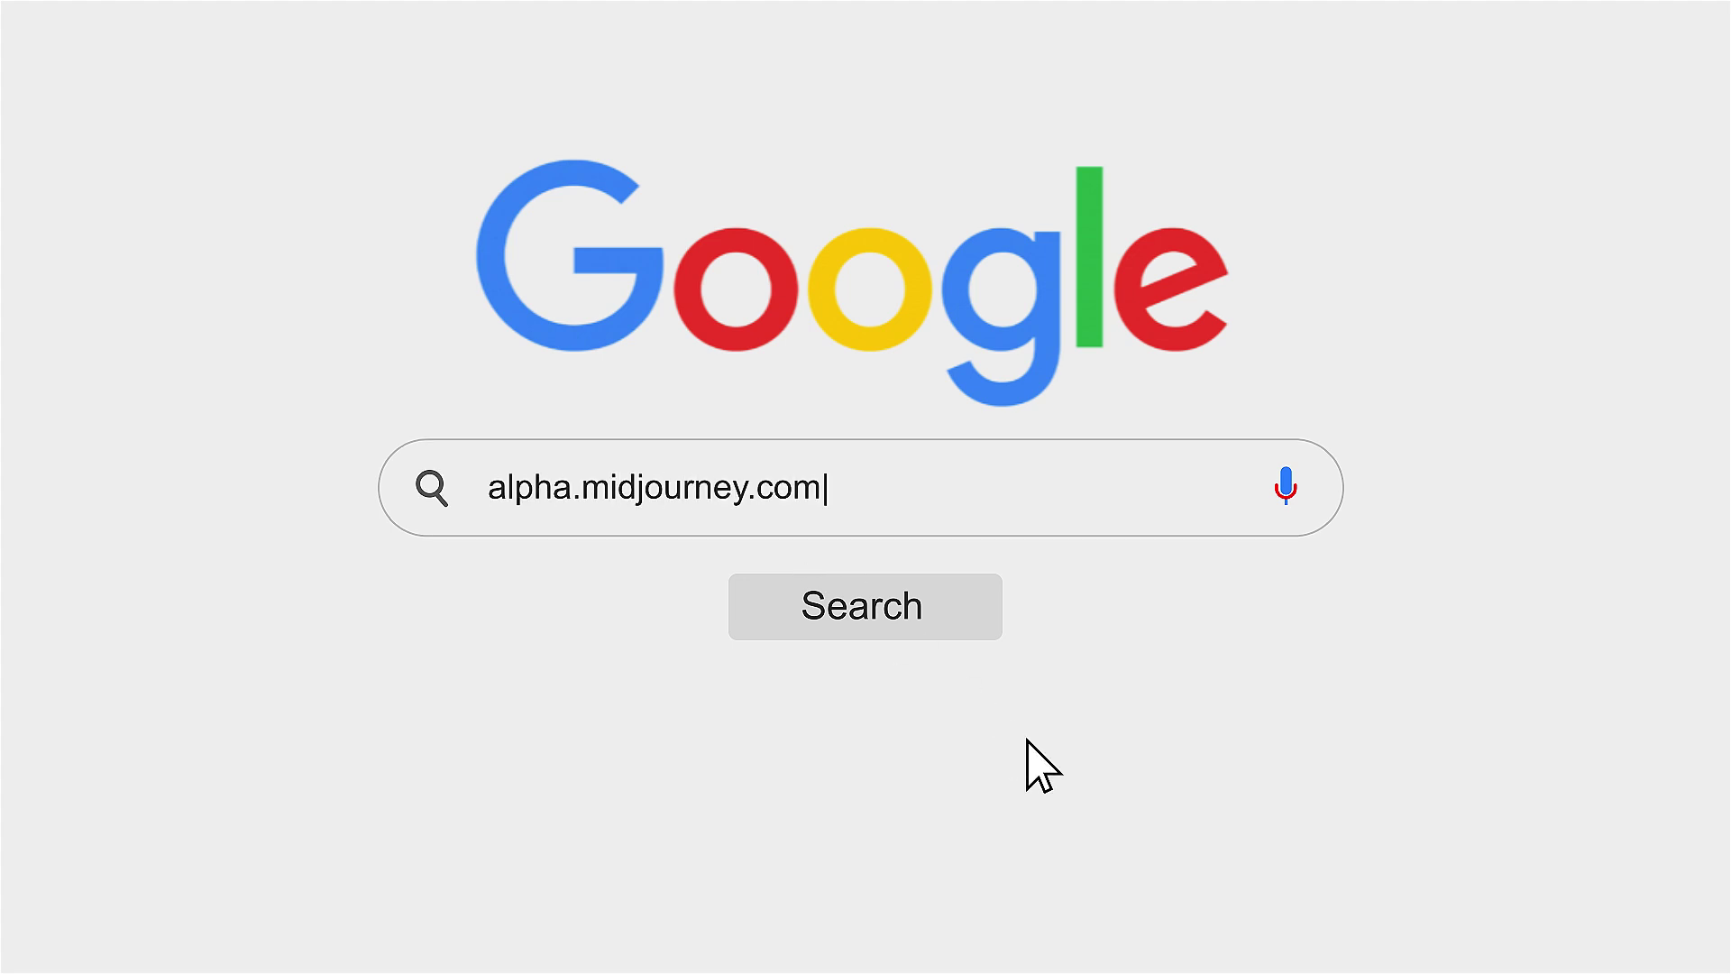
Go to alpha.midjourney.com Tasks and pick the preferred image in two ranking pairs
click(866, 606)
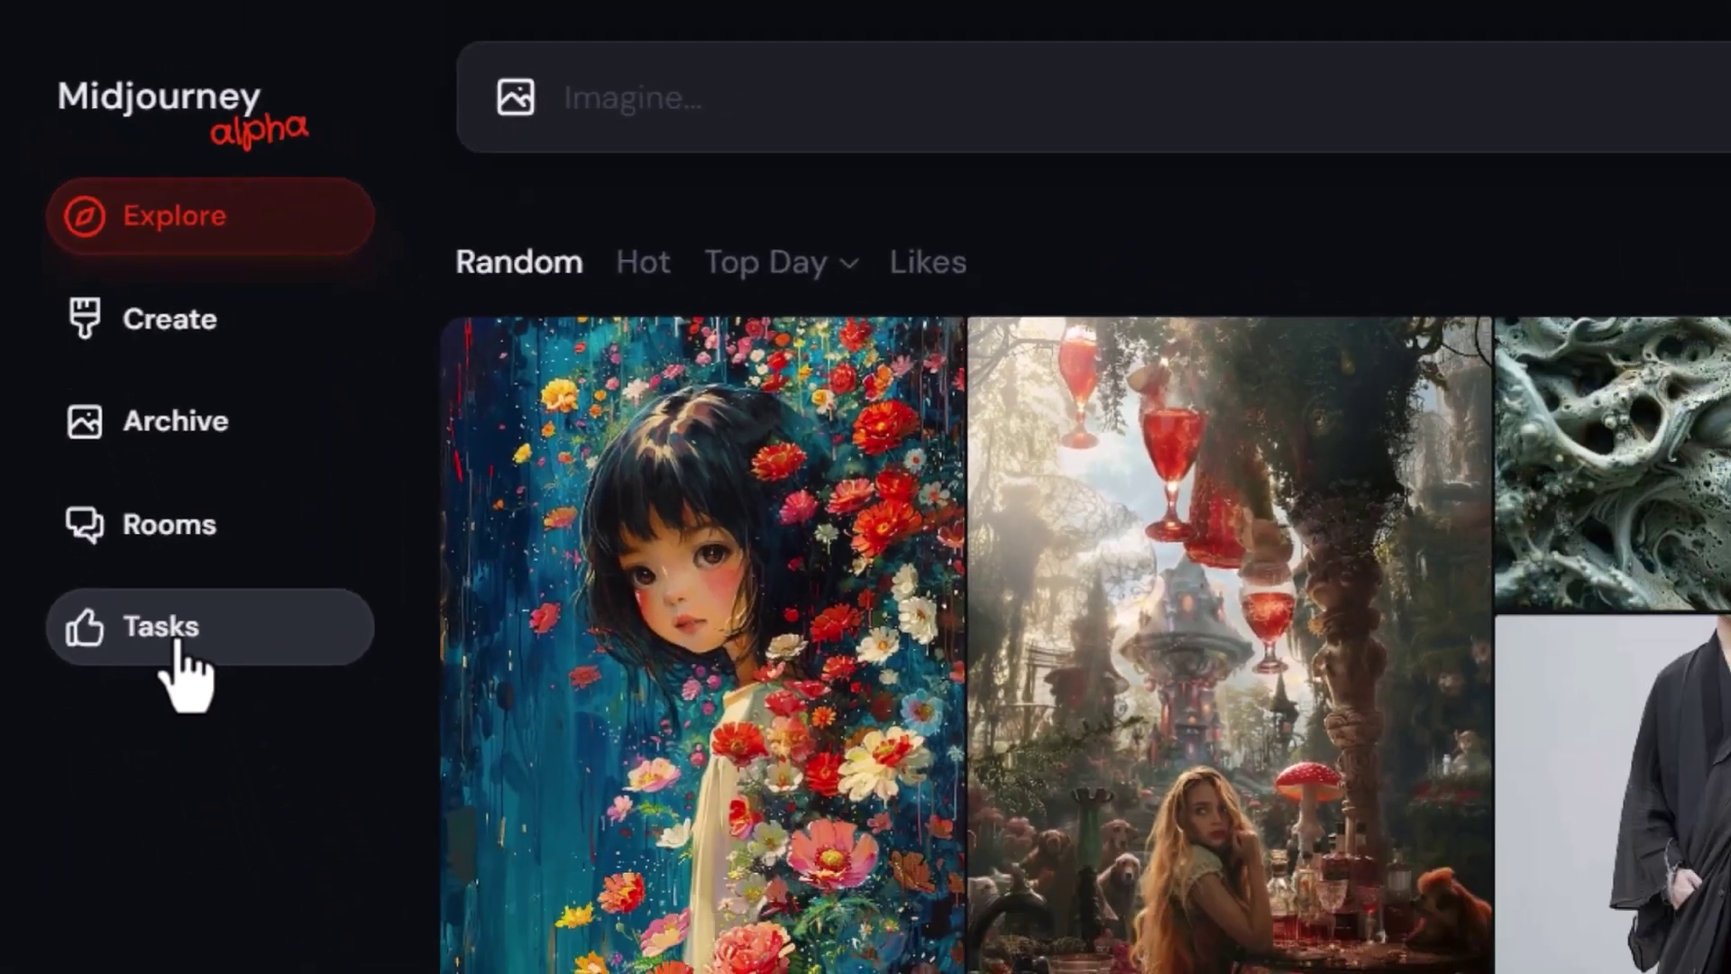
click(189, 775)
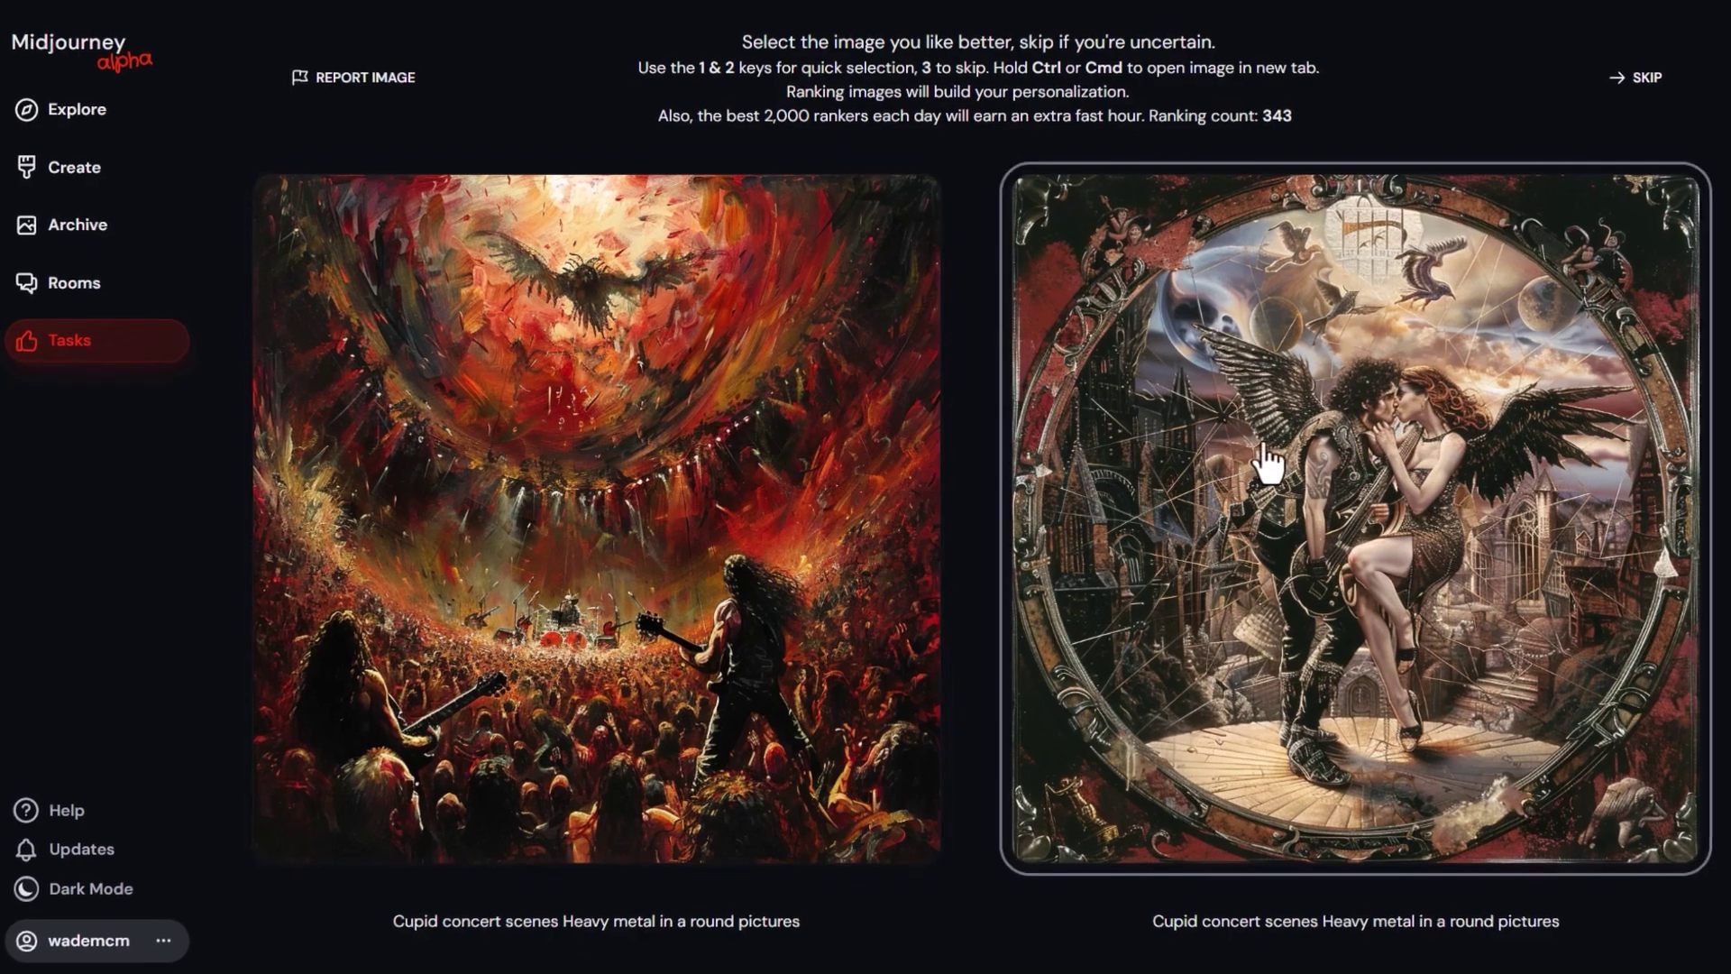
click(878, 516)
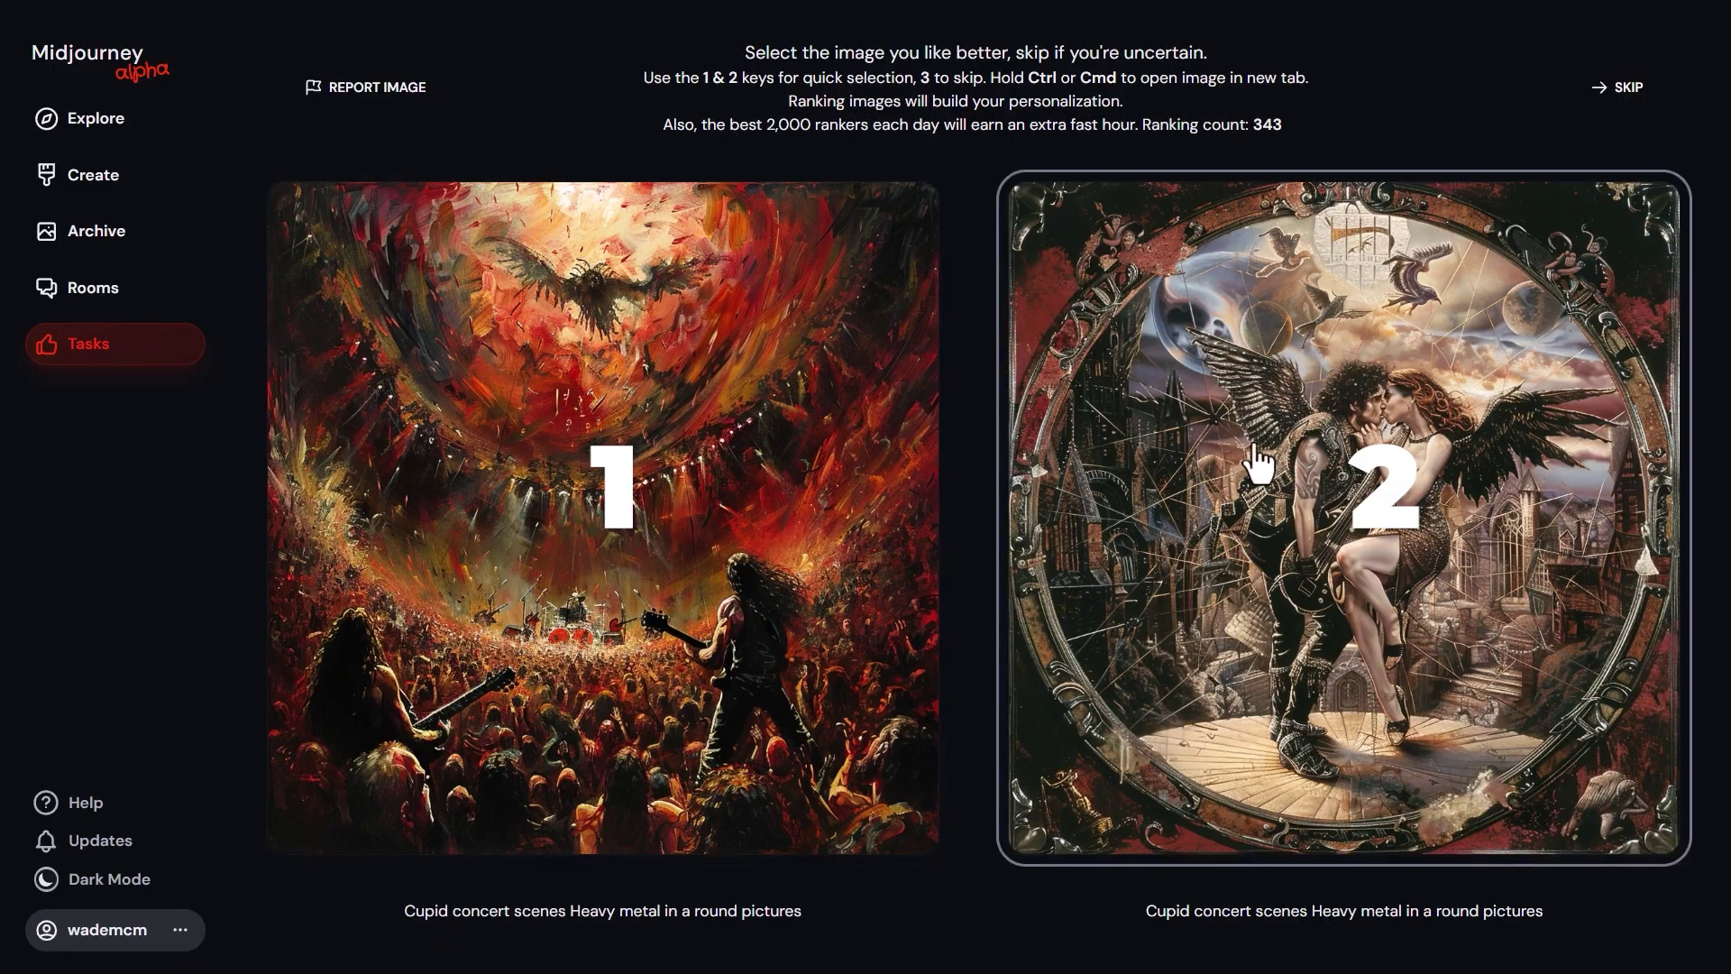
click(1366, 401)
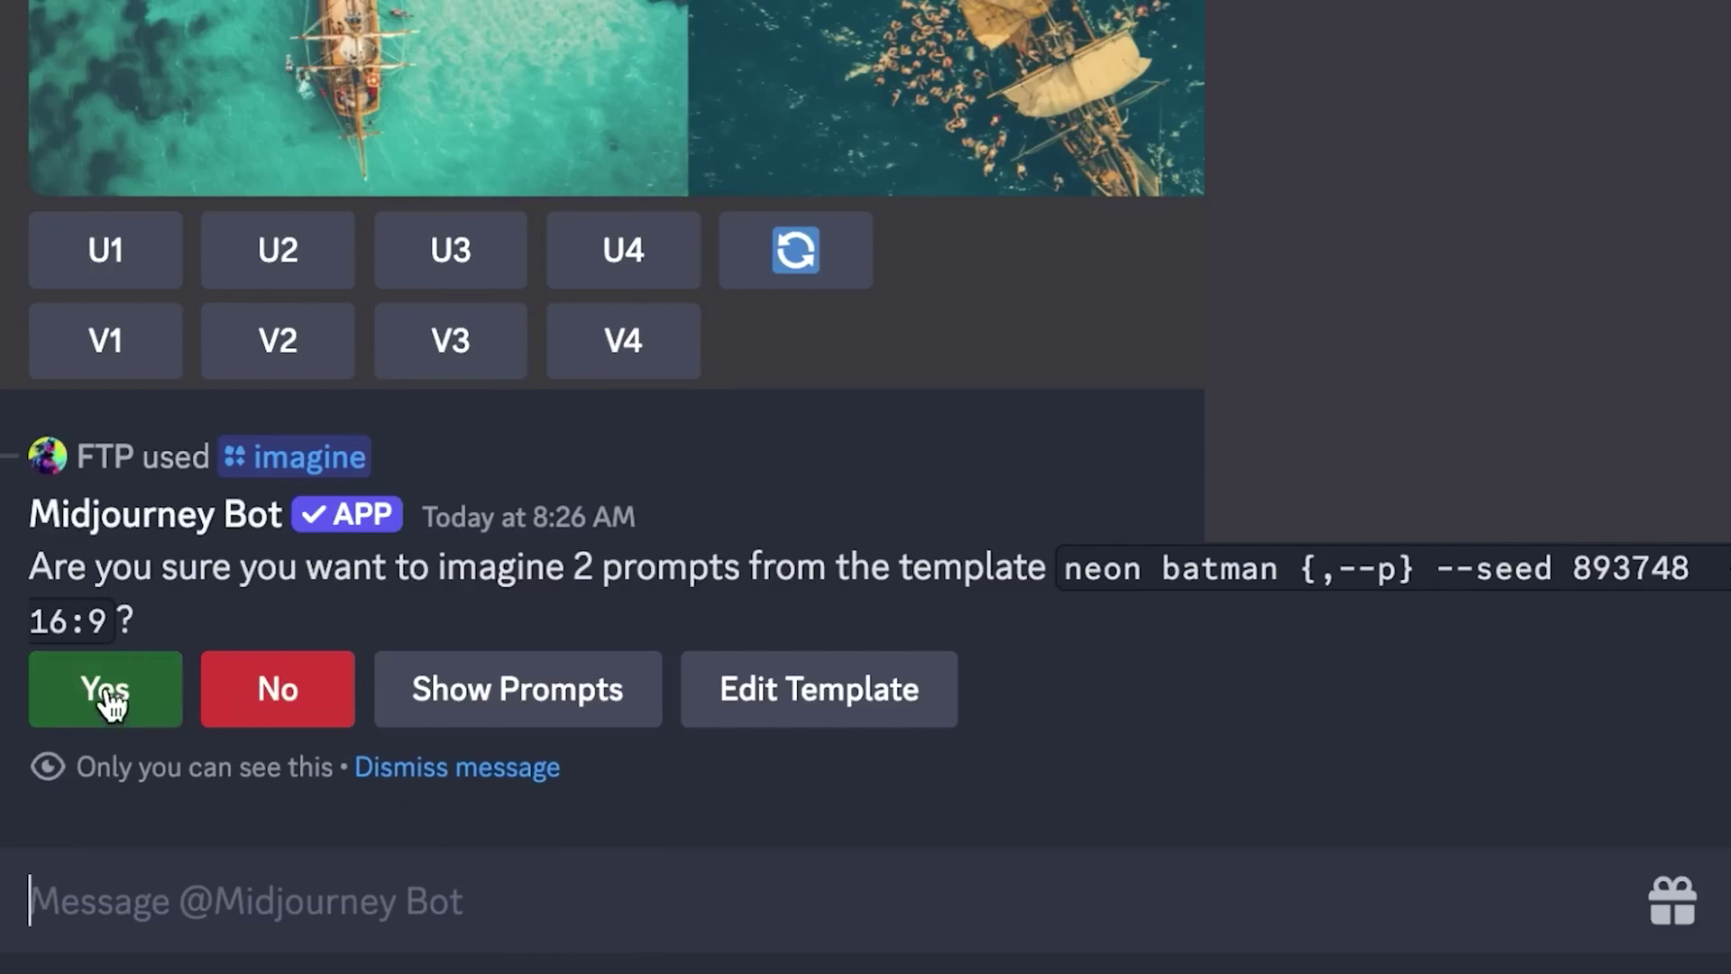
Confirm both neon batman prompts, then type ', illustration style --c 100' into a new prompt
click(59, 697)
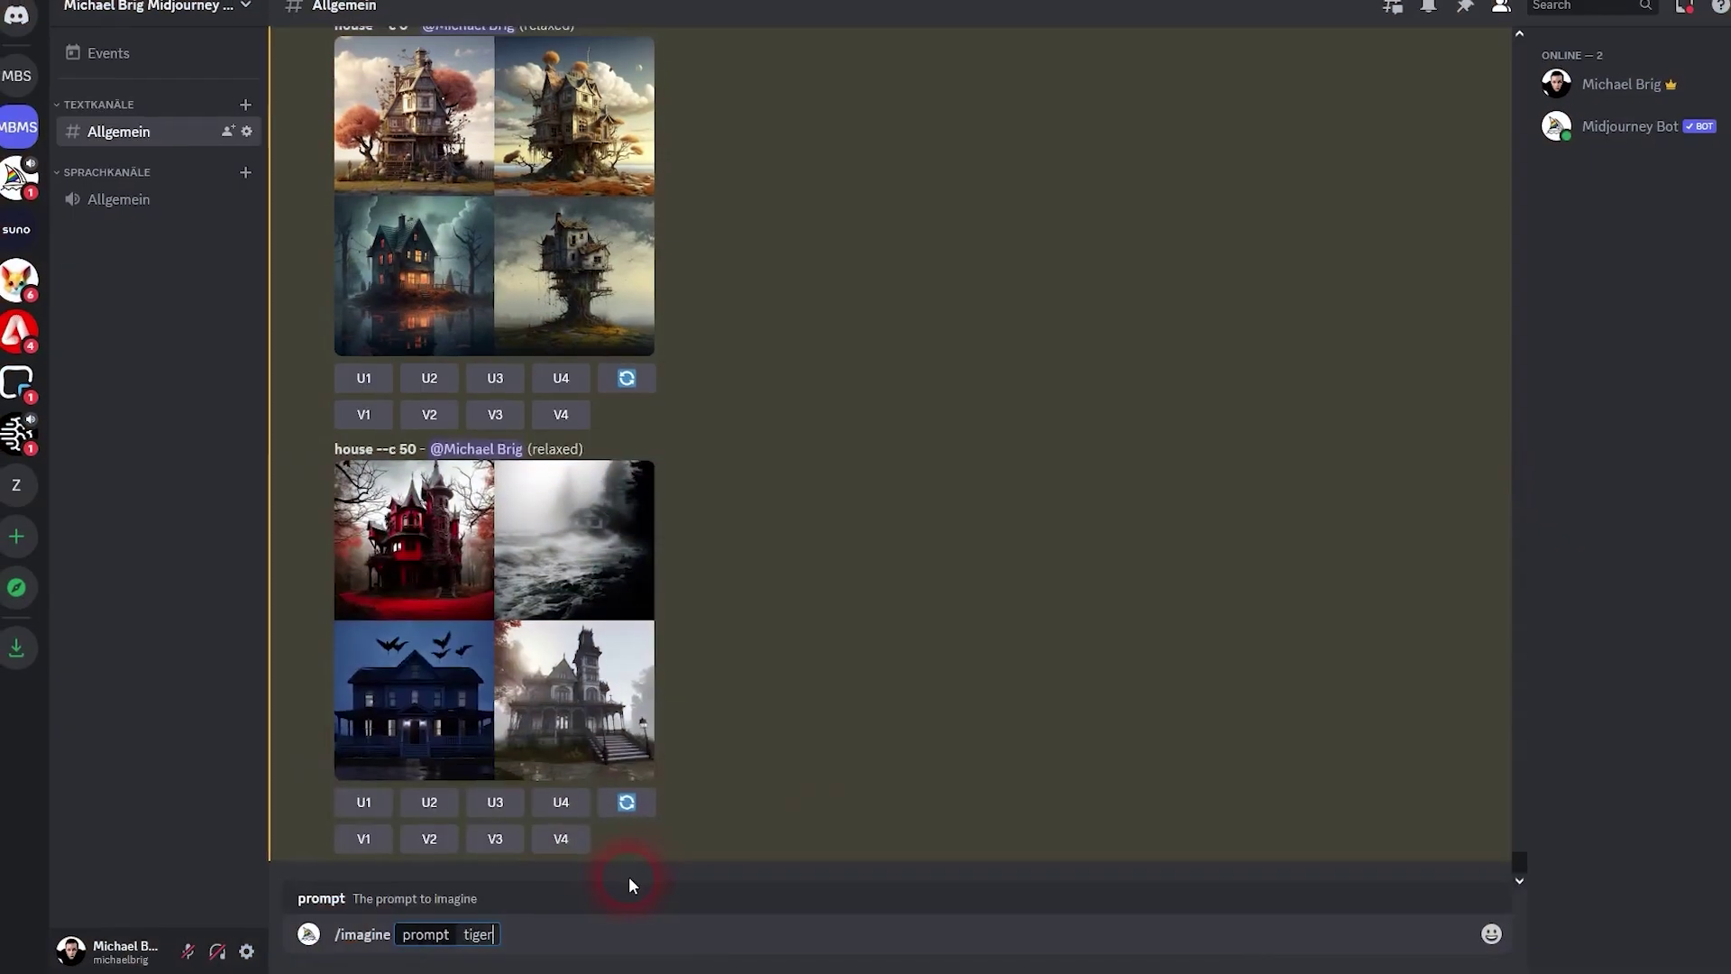
text(, illustration style --)
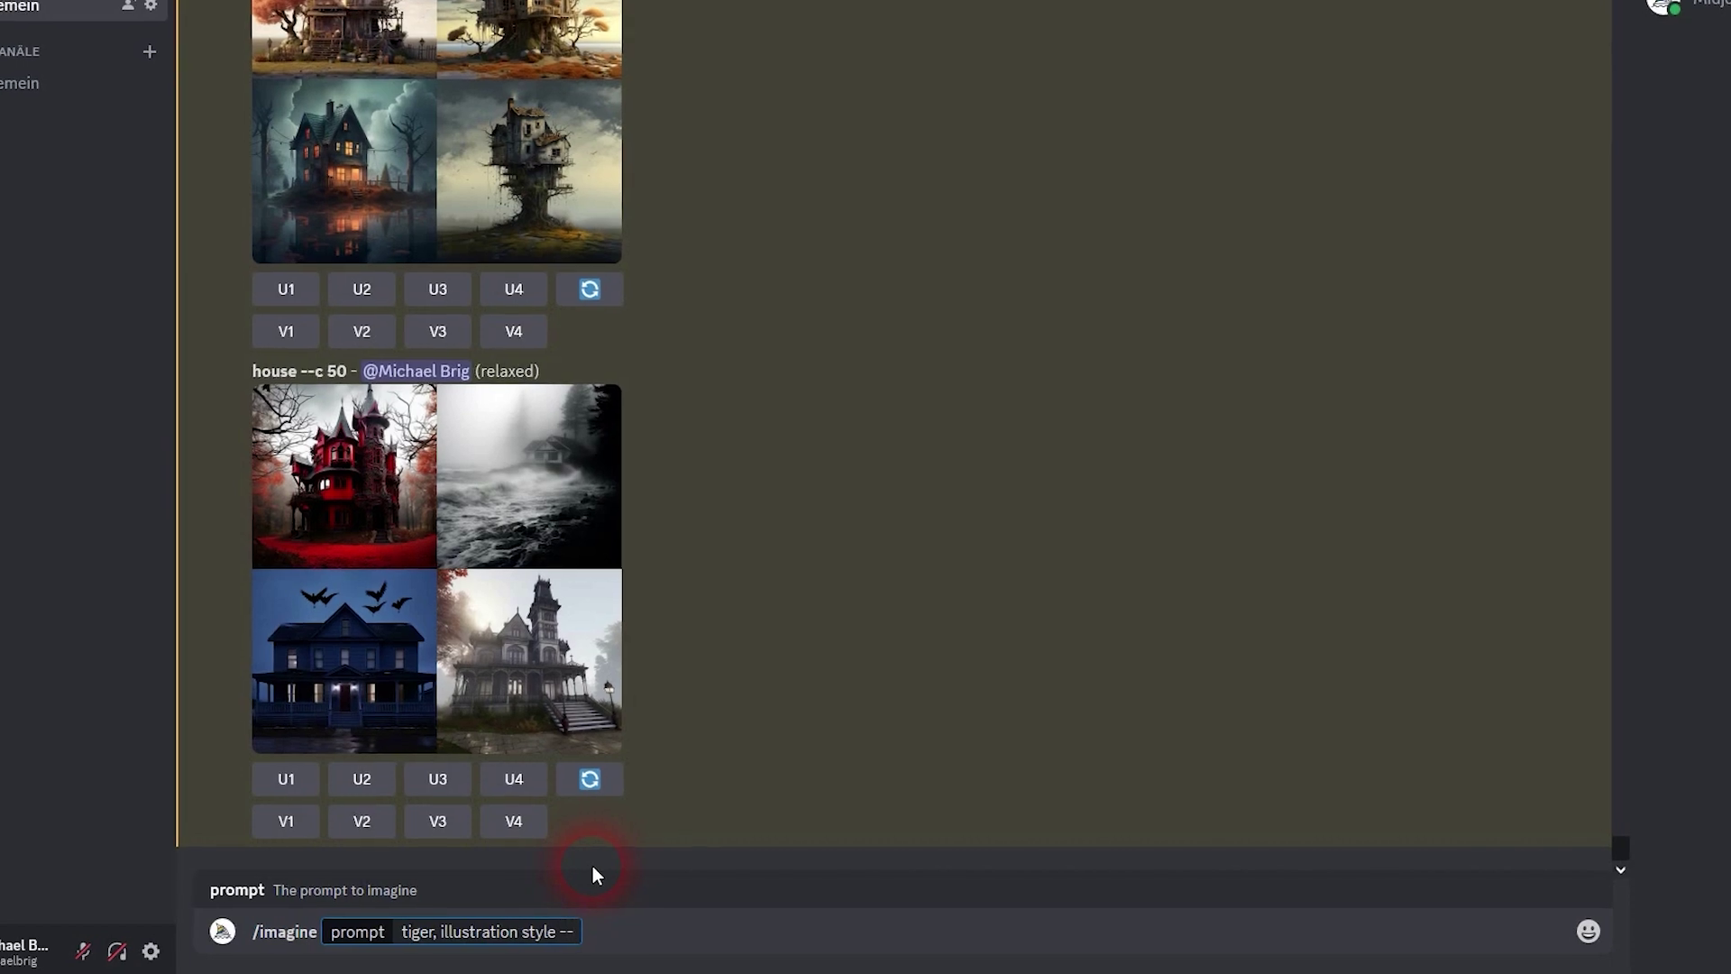
text(c)
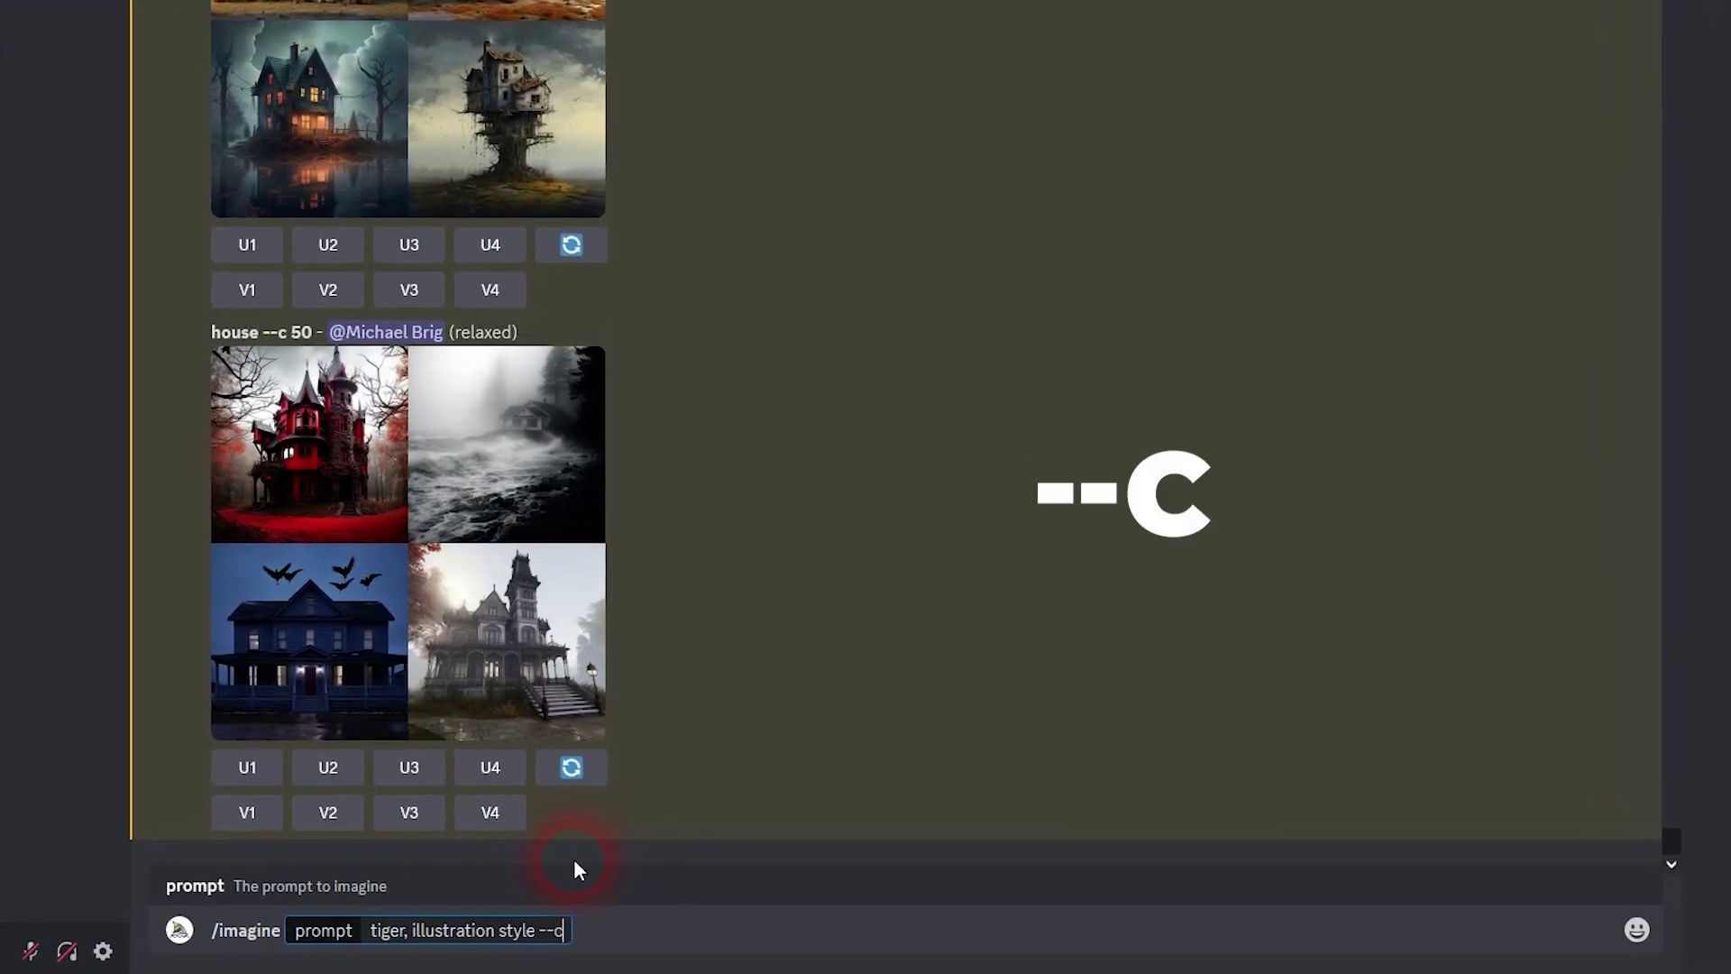
text( 100)
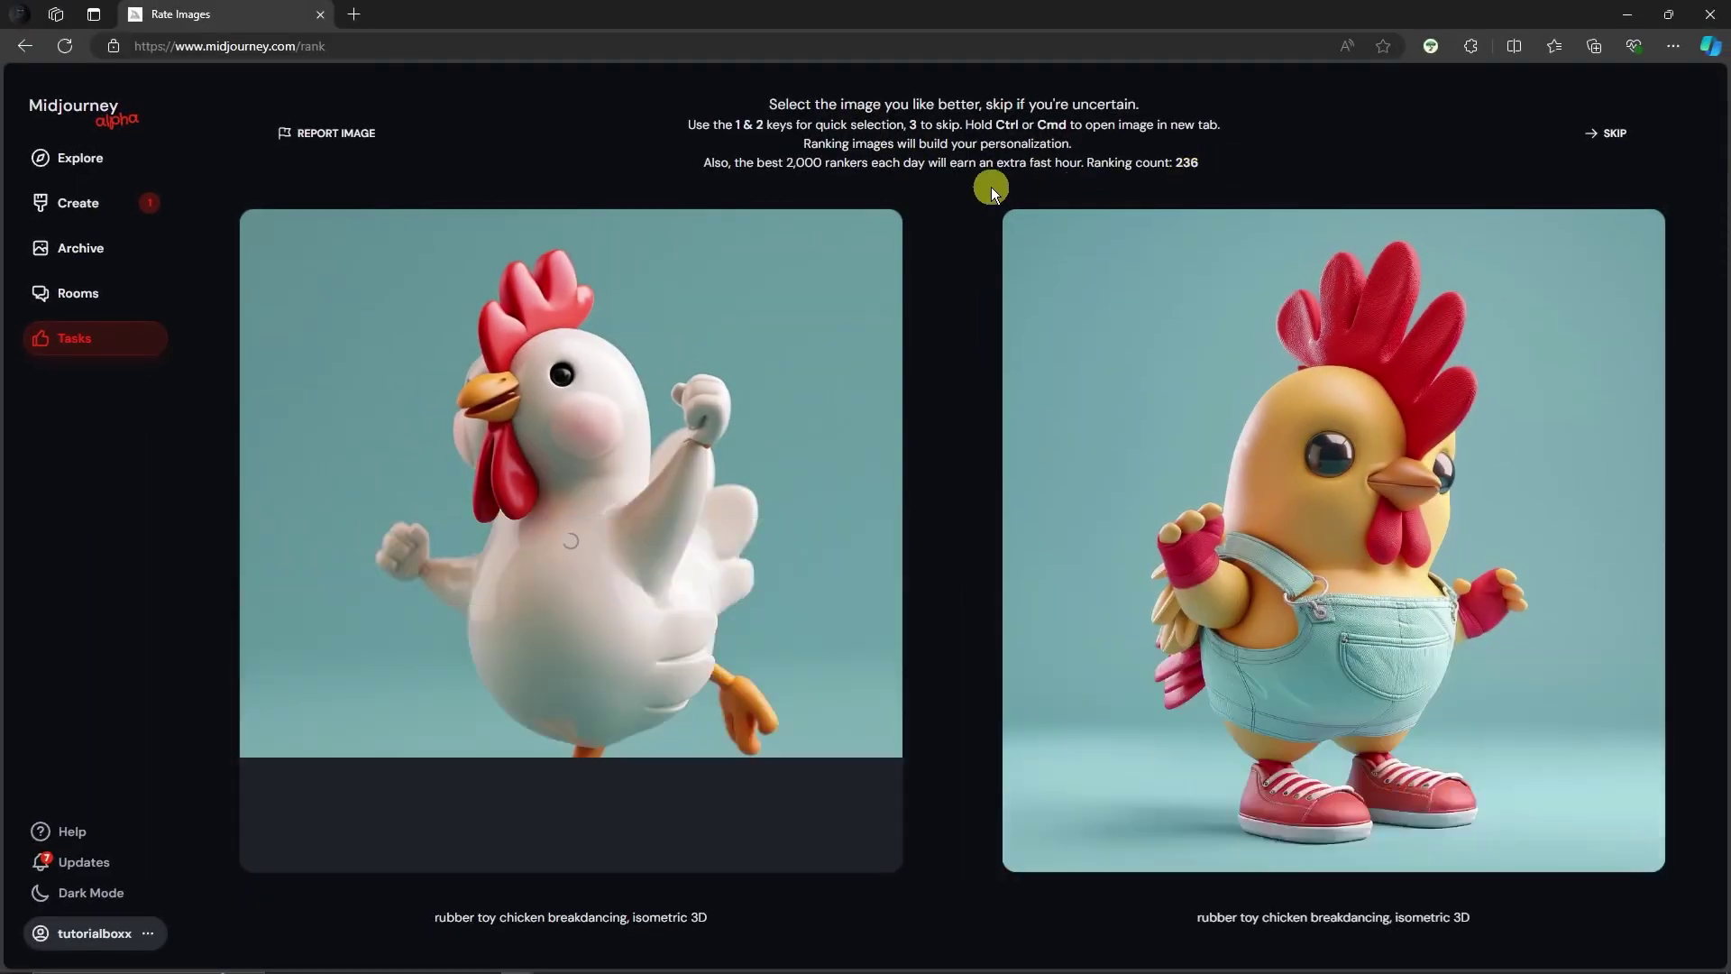
Choose the right-hand image as the preferred one in the ranking pair
click(1376, 331)
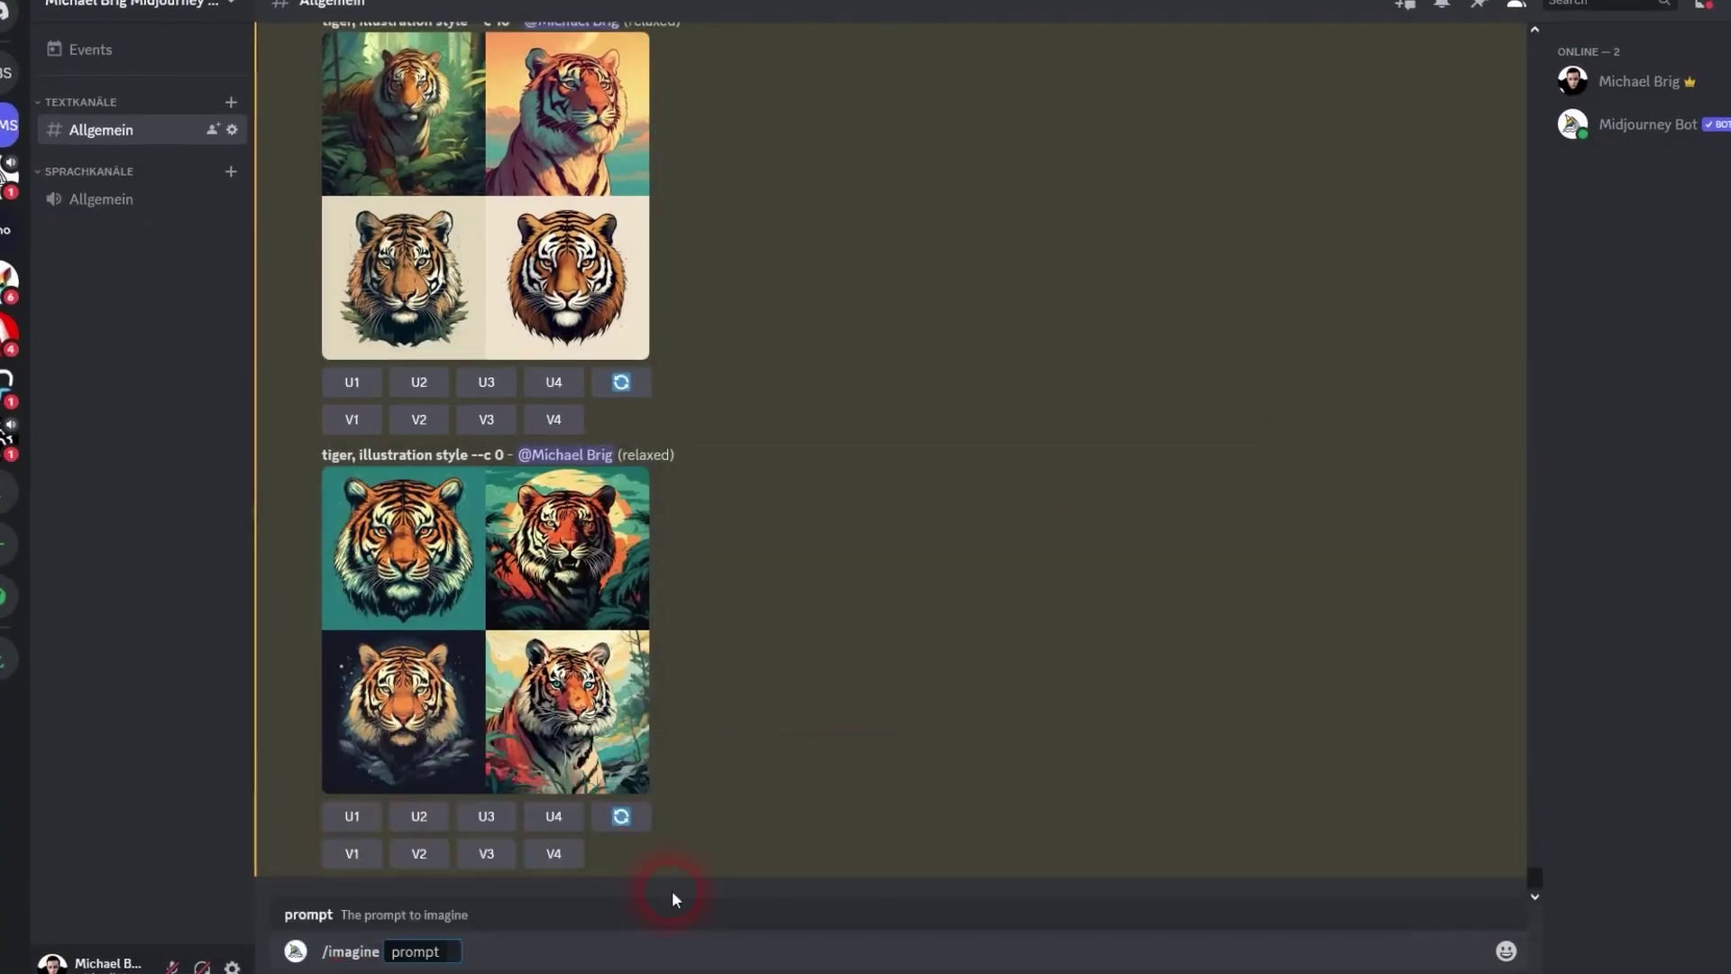
Send 'vector illustration style, tiger --c 25' to the bot and review earlier chaos results
text(vector style)
key(ctrl+Left)
text(illustration)
key(End)
text(, tiger --c 25)
key(Return)
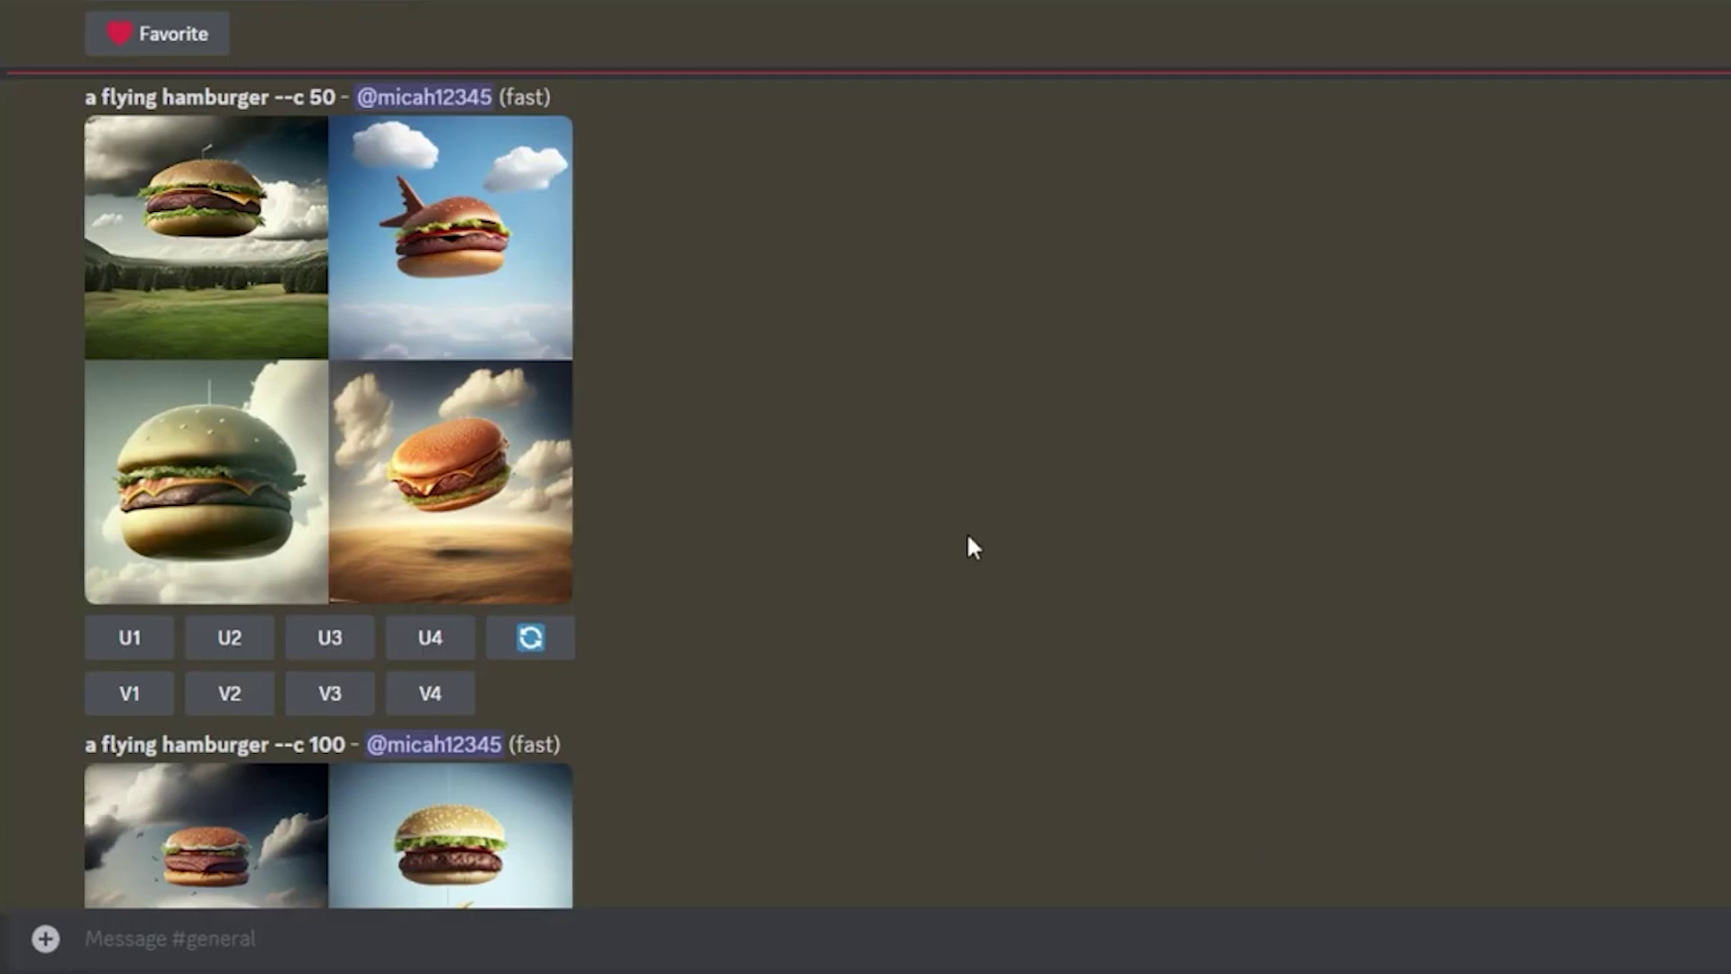
scroll(966, 532, up, 4)
scroll(971, 555, down, 4)
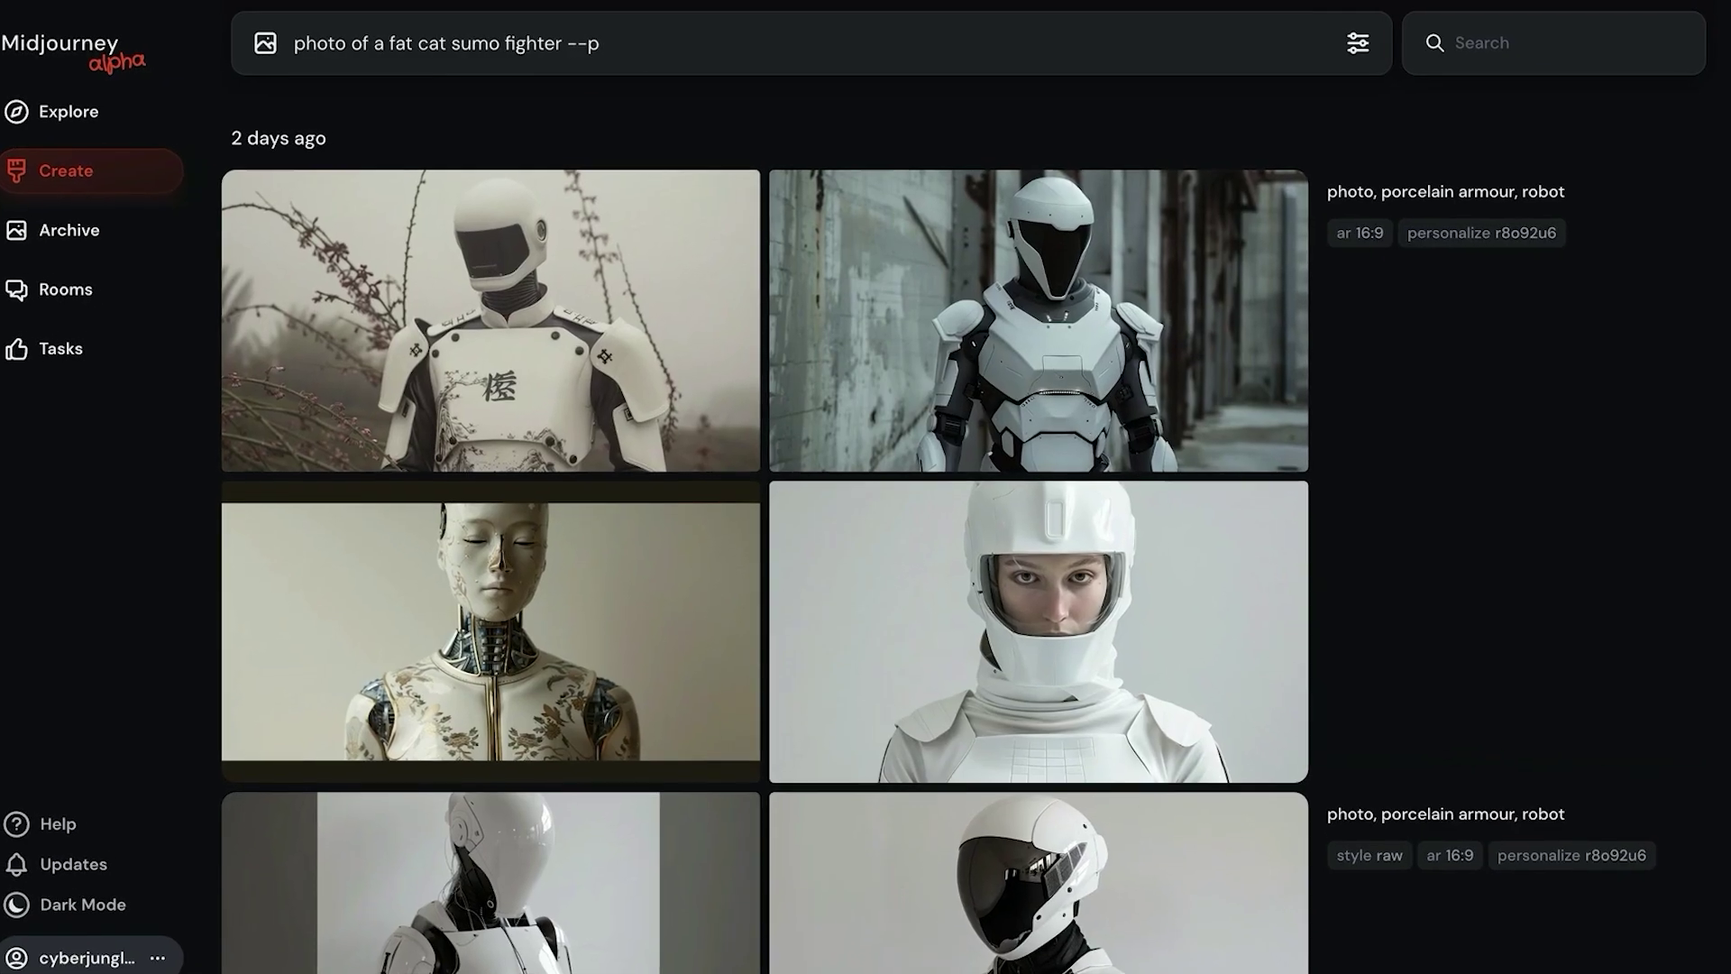
Append --ar 16:9 to the 'photo of a fat cat sumo fighter --p' prompt
text(--ar)
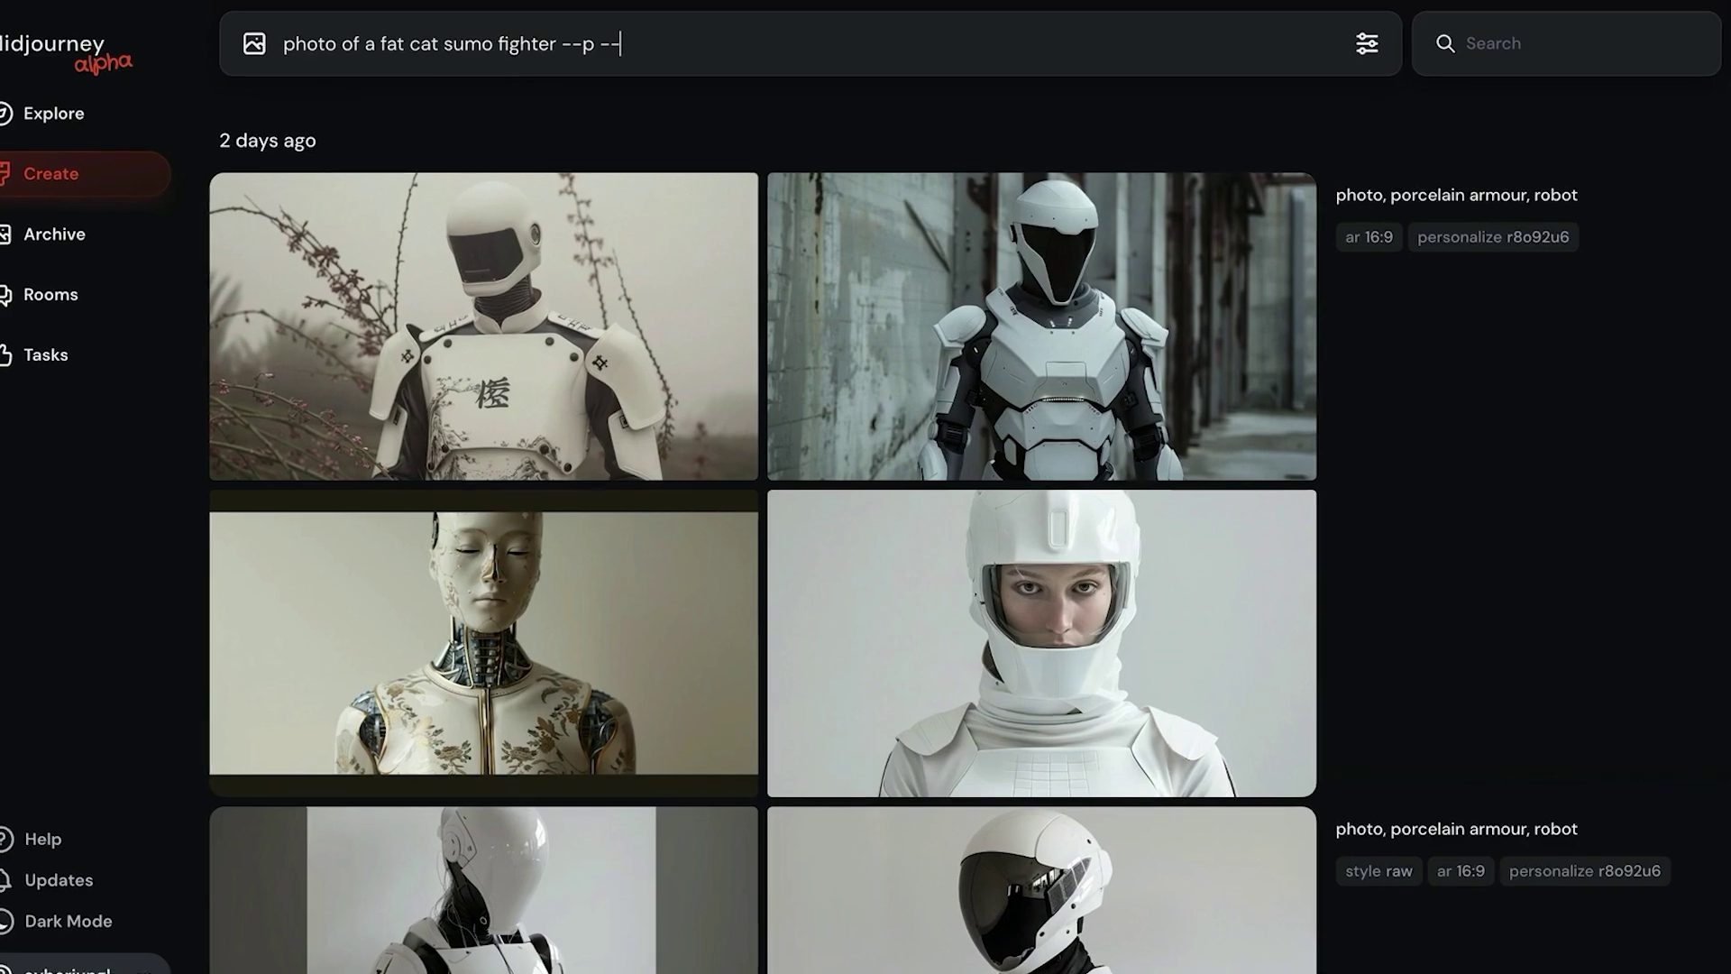
text( 16:)
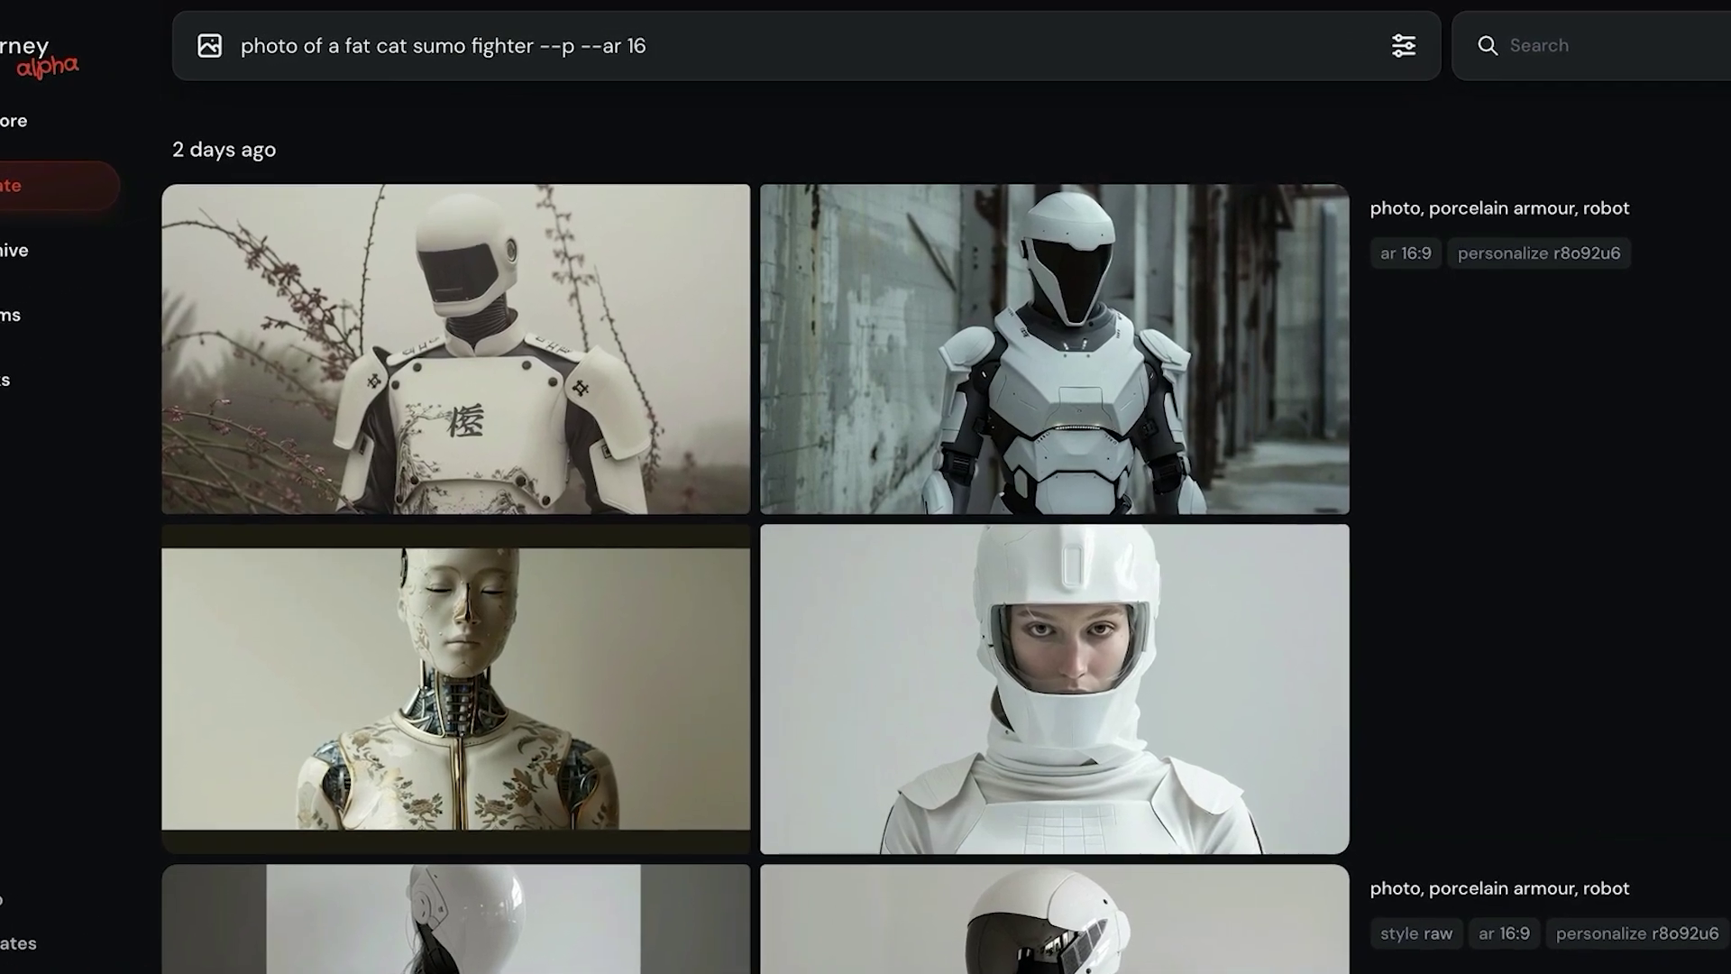
text(9)
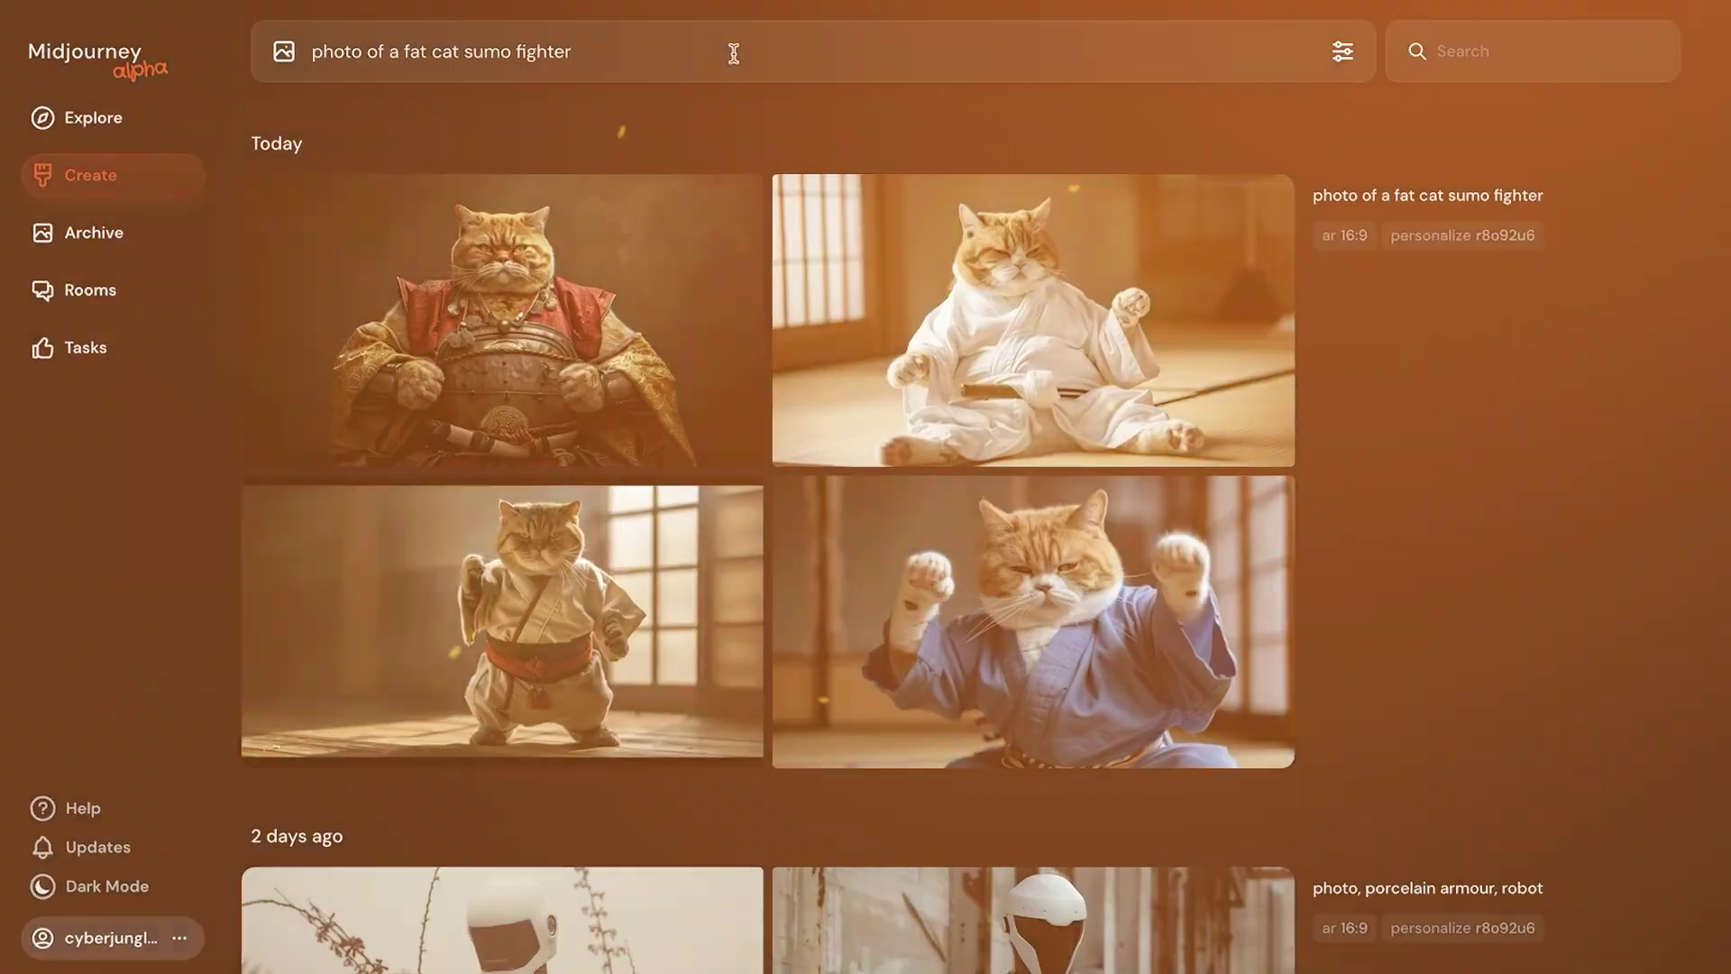
text(--ar 16:9)
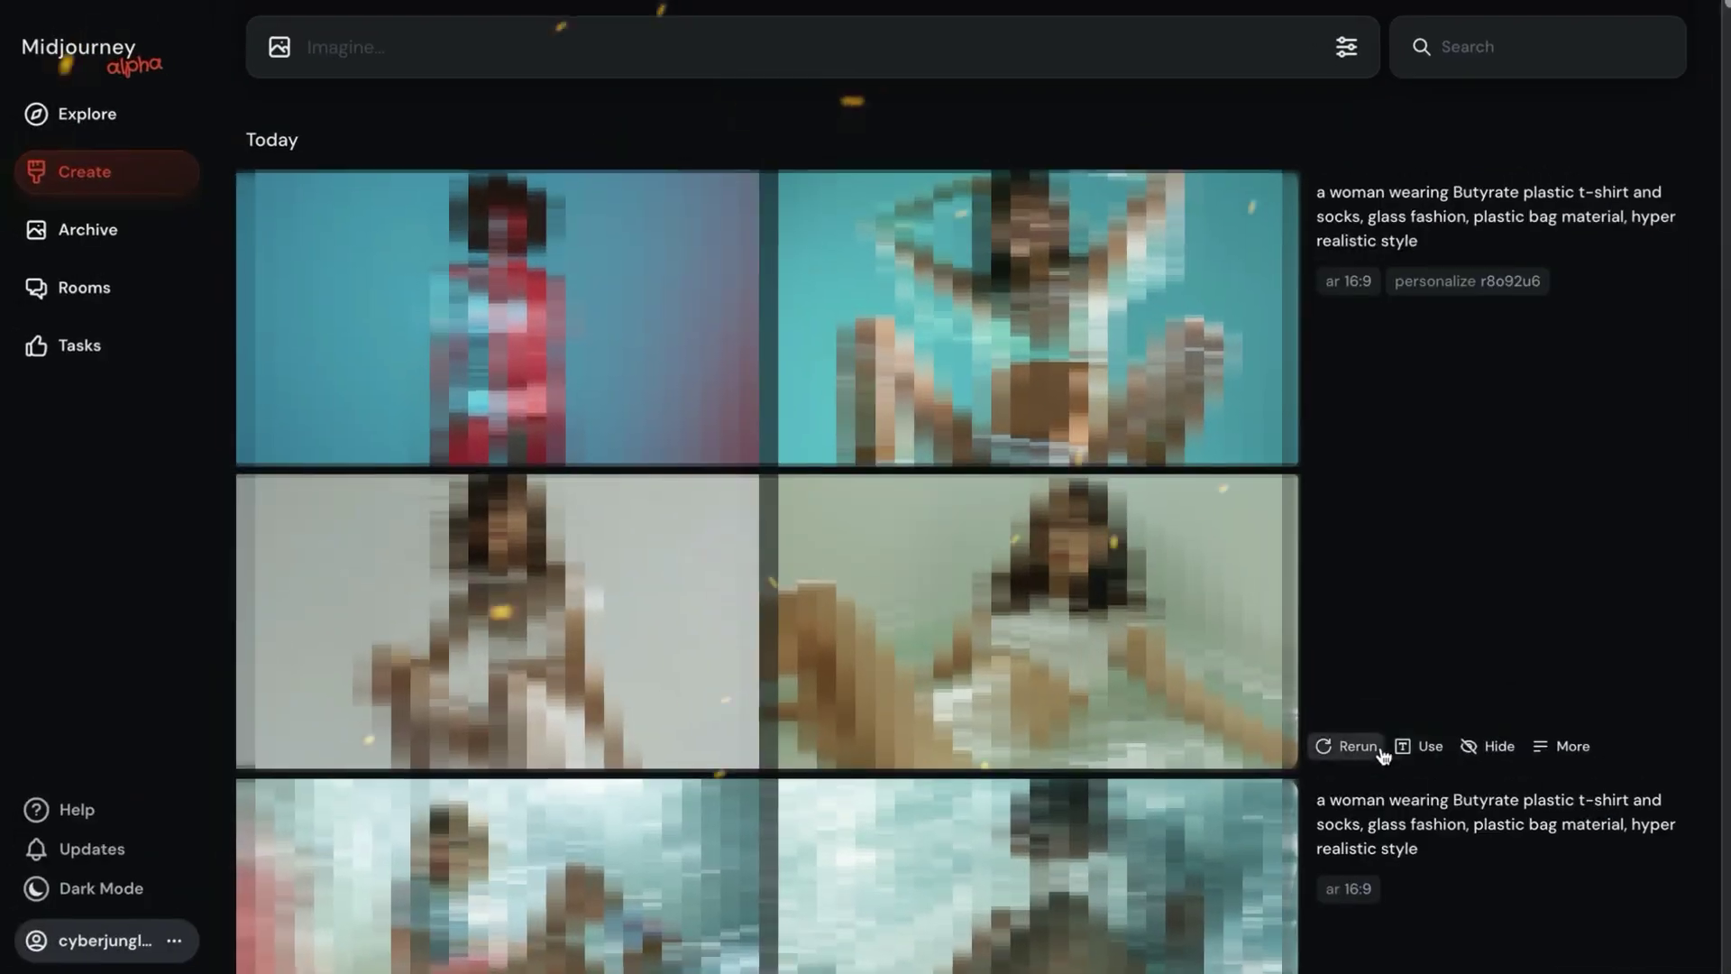
click(1429, 751)
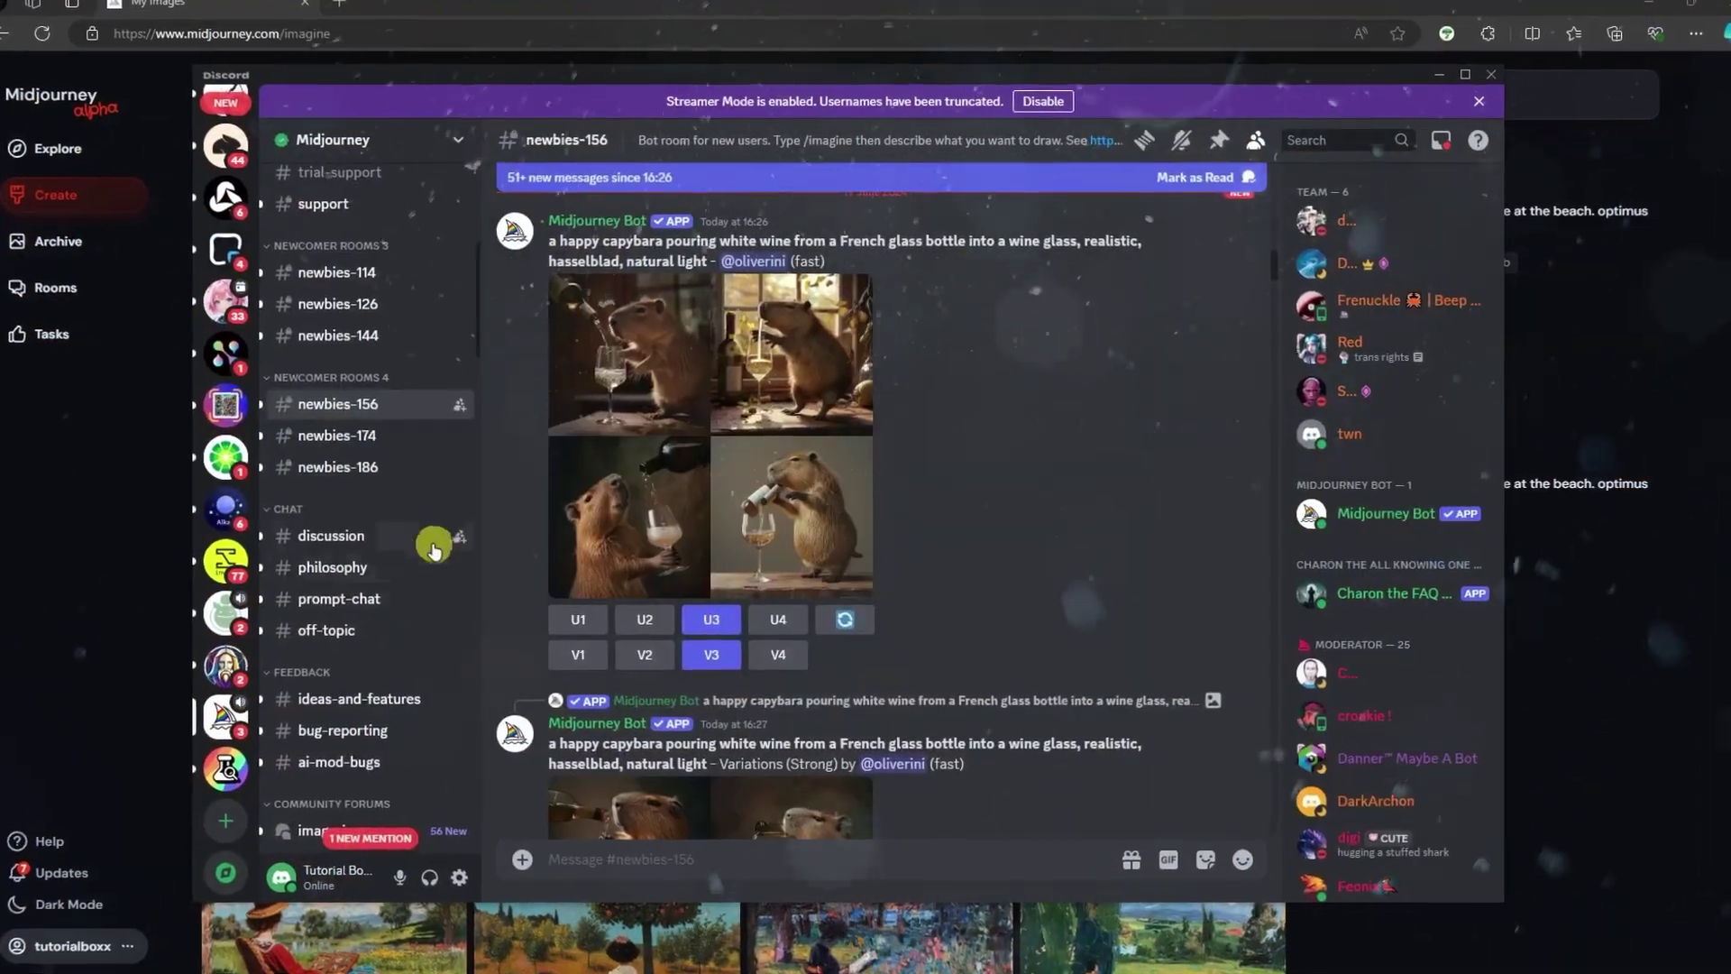
scroll(811, 571, down, 15)
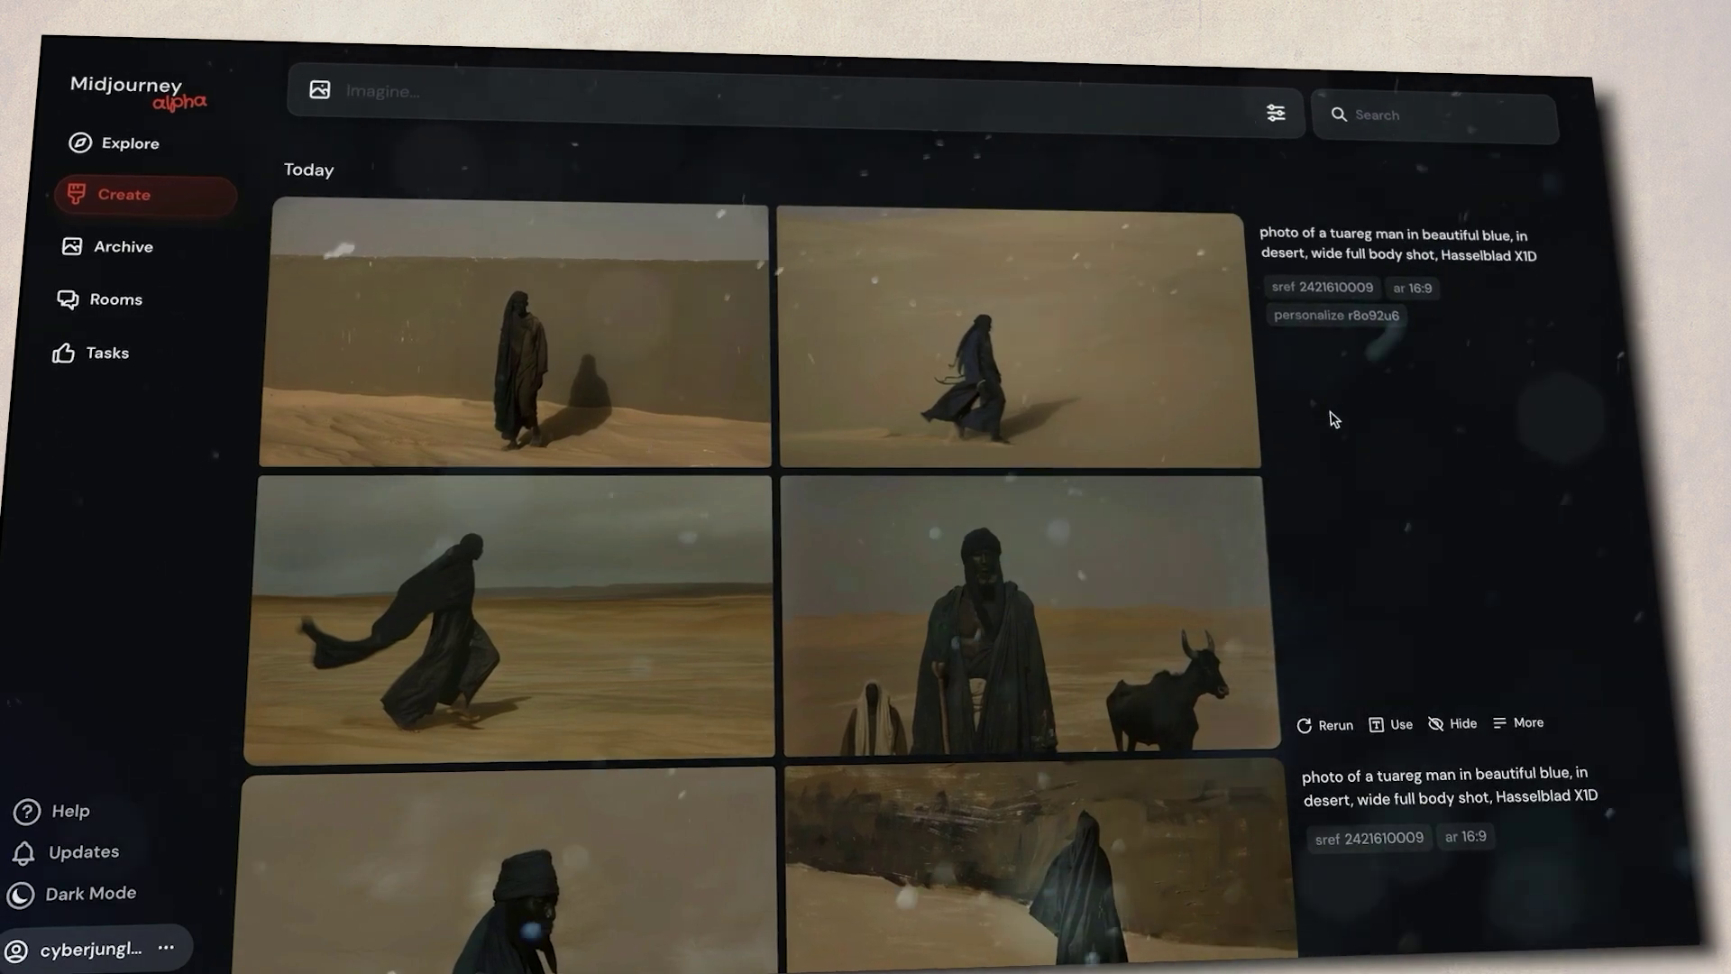
Open the walking Tuareg image full size, then step through to the windblown-cloak and cow images
click(1095, 359)
key(Right)
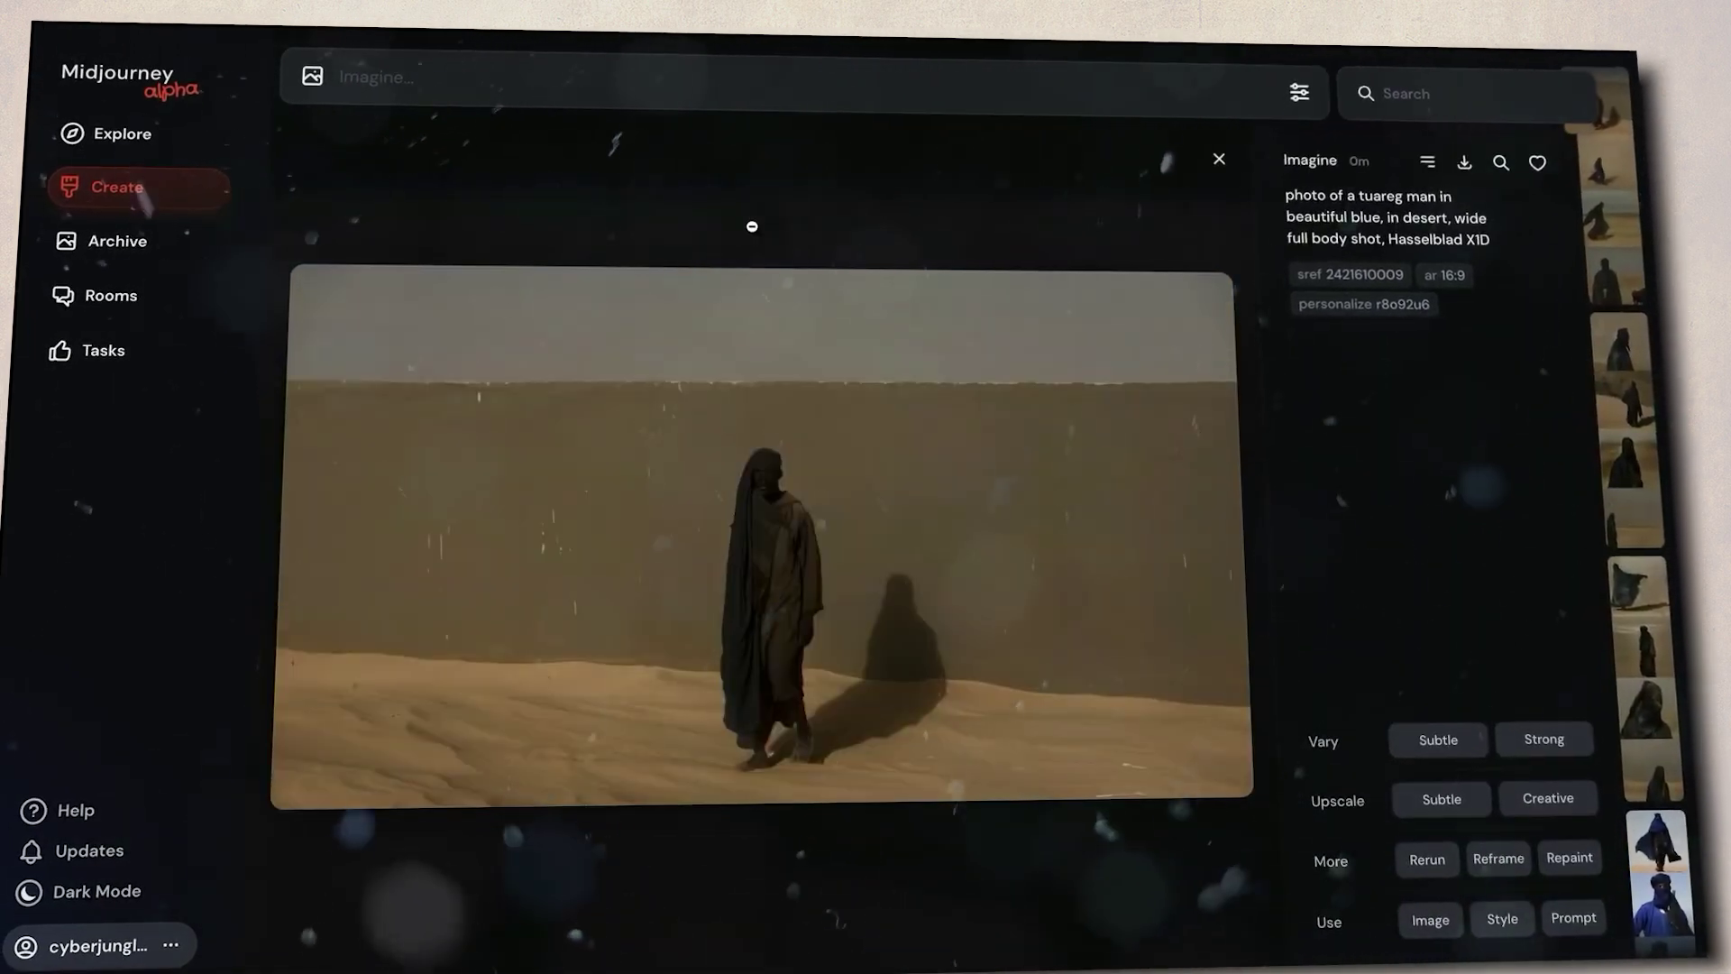
key(Right)
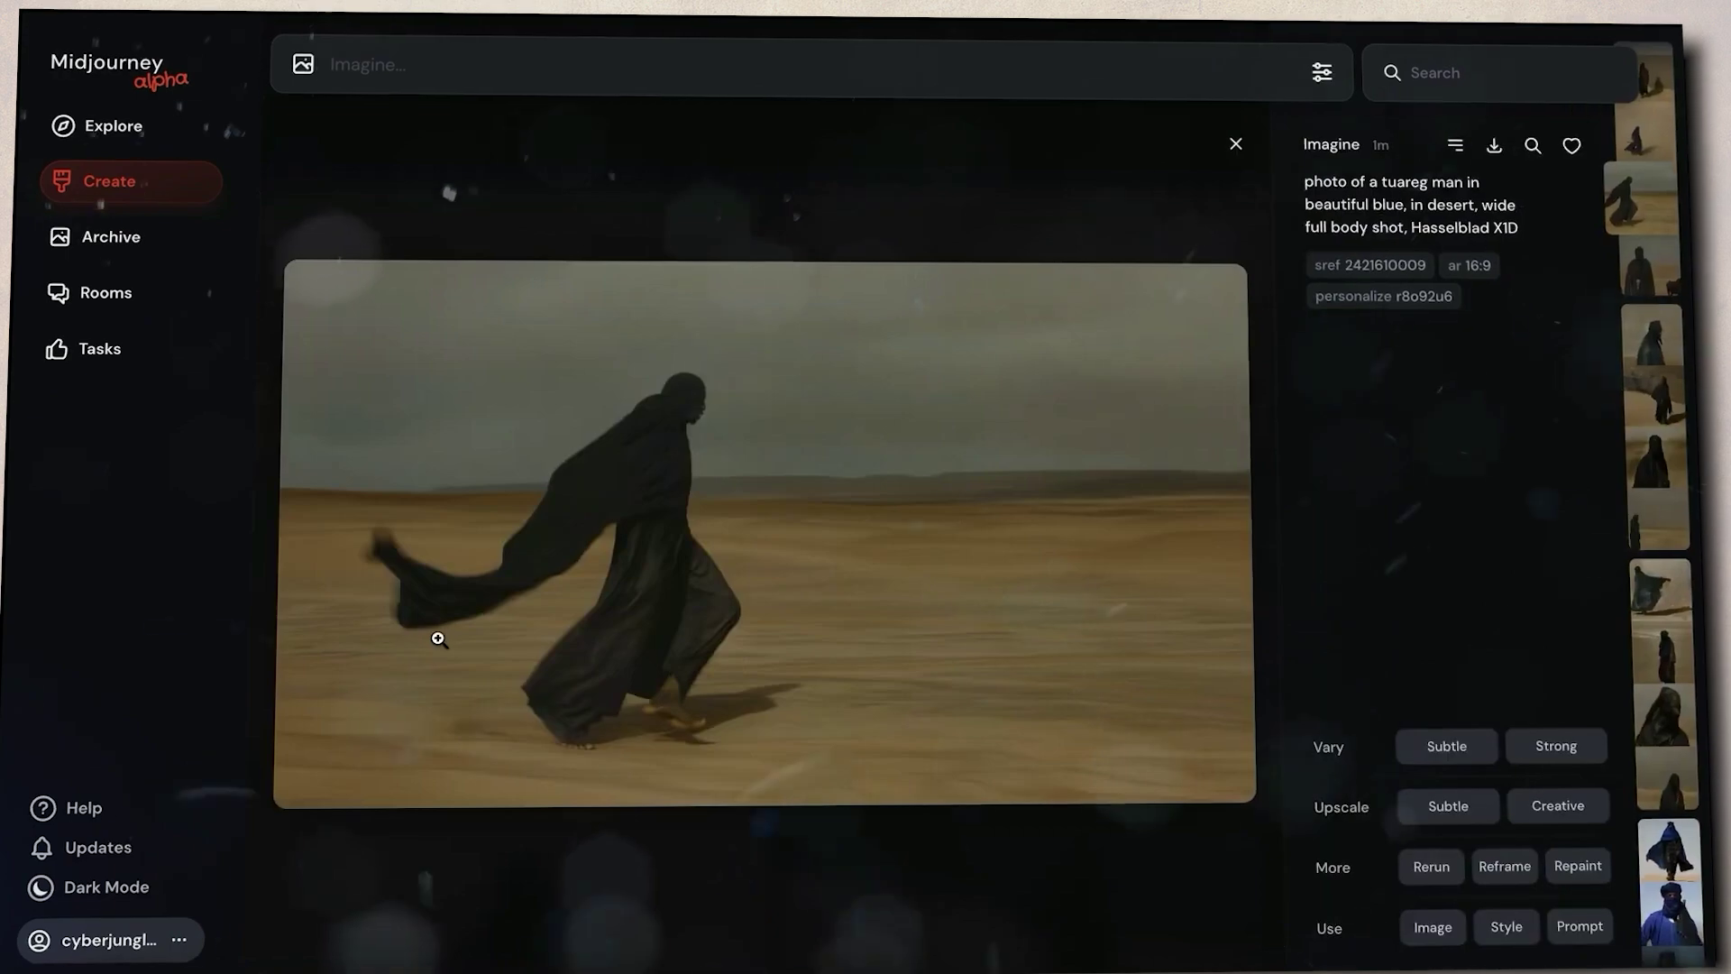
key(Right)
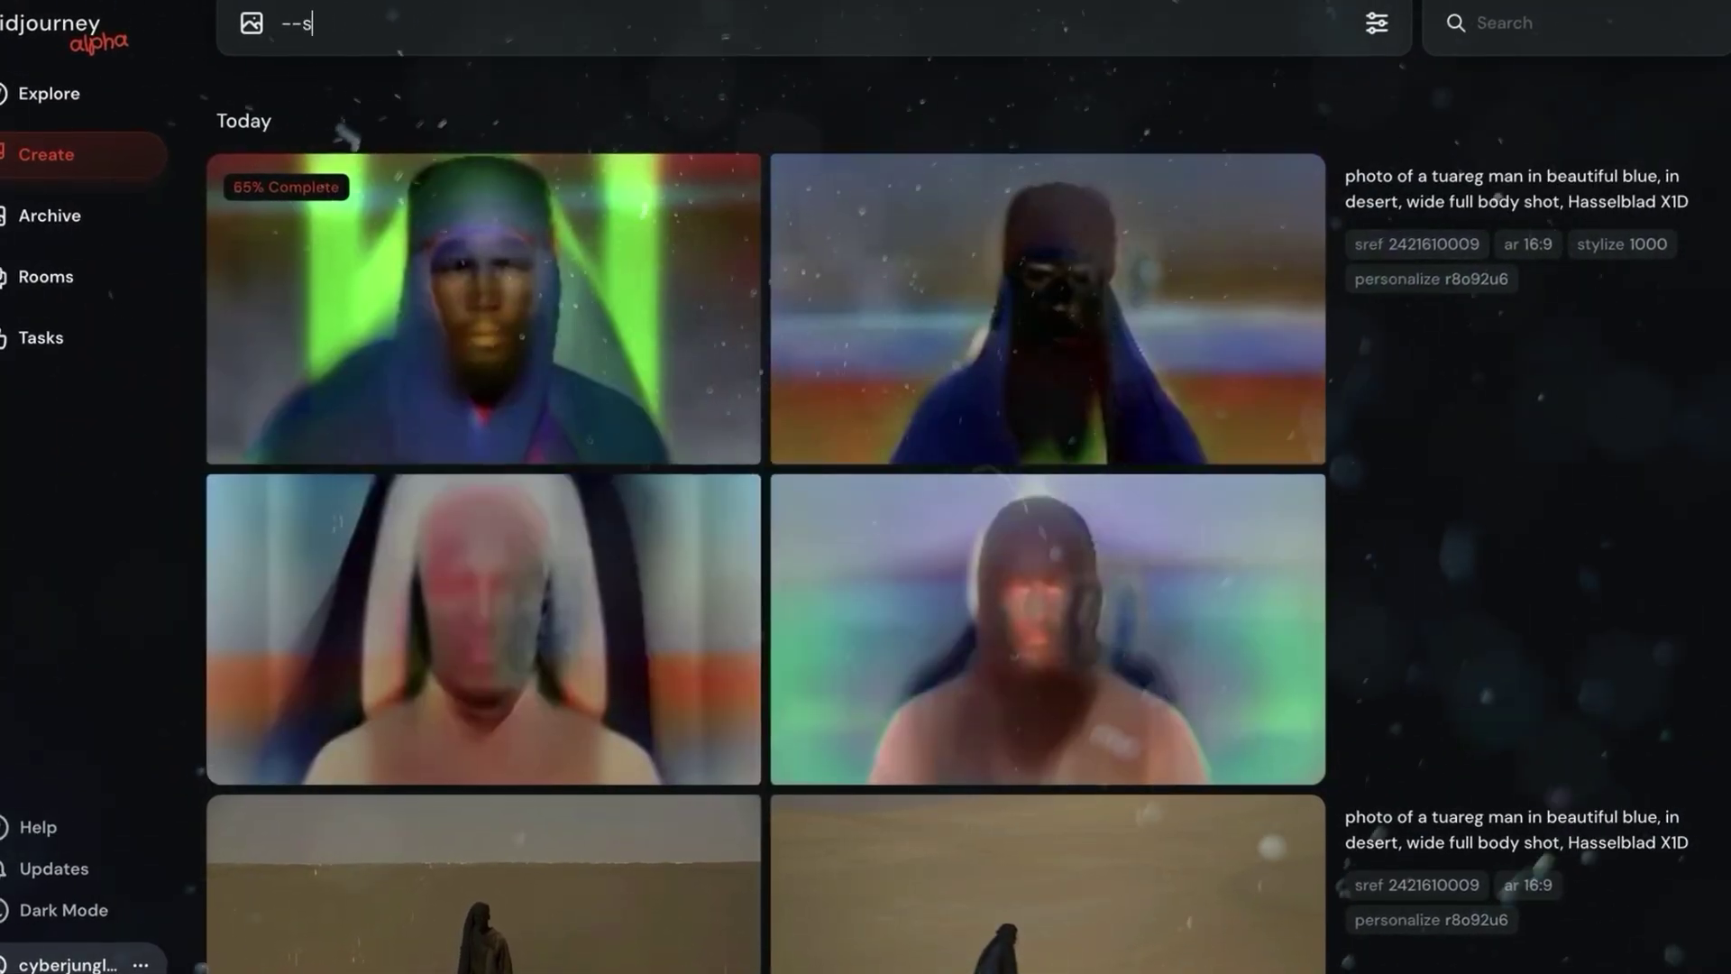
Select the --sw prompt text, enlarge the top-left desert portrait, then return to Discord's waterfall grids
text(w)
drag(939, 50, 271, 38)
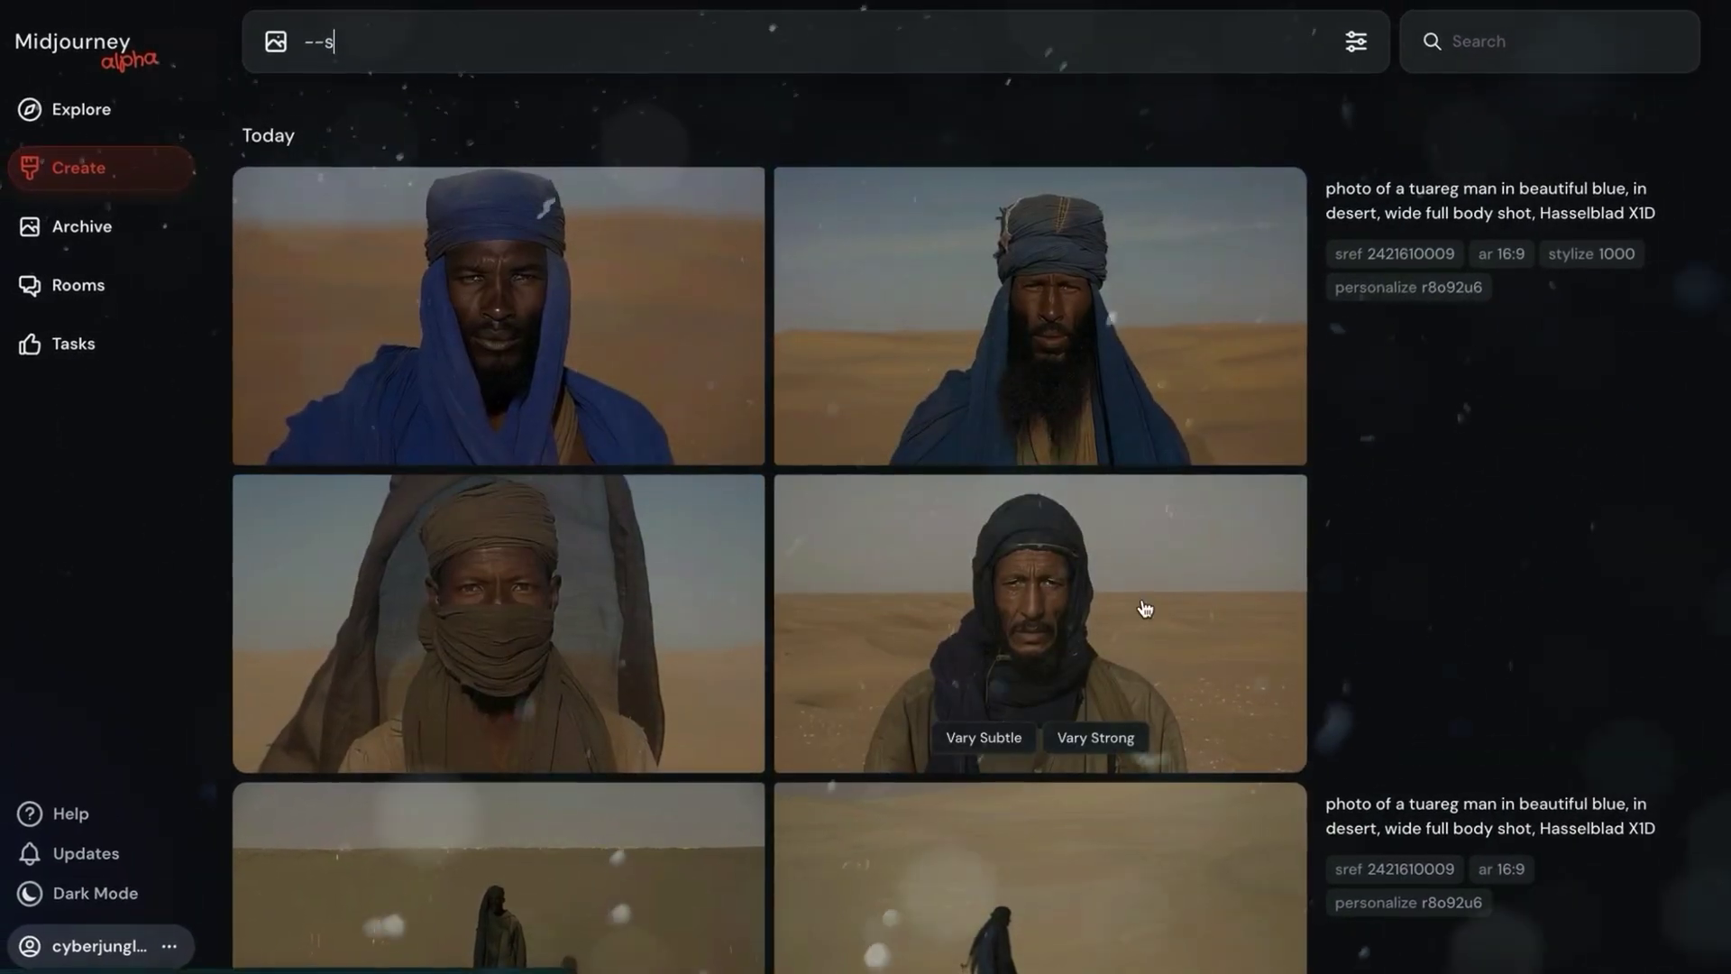
click(515, 334)
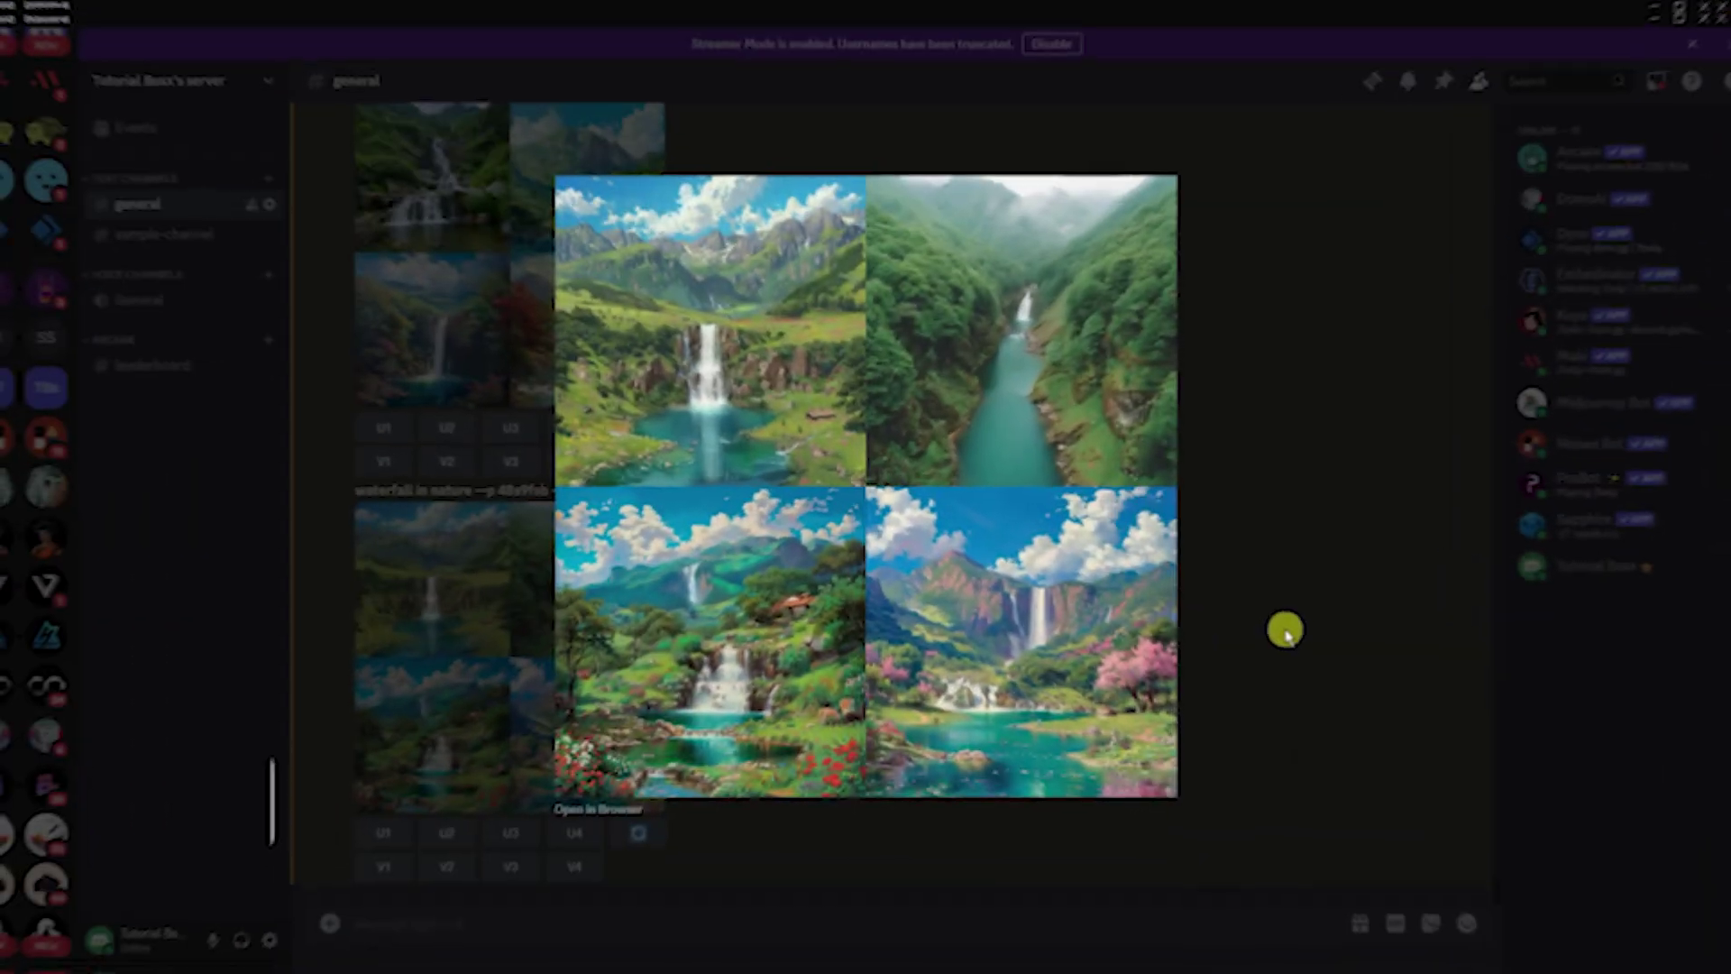
click(1271, 636)
scroll(810, 735, up, 4)
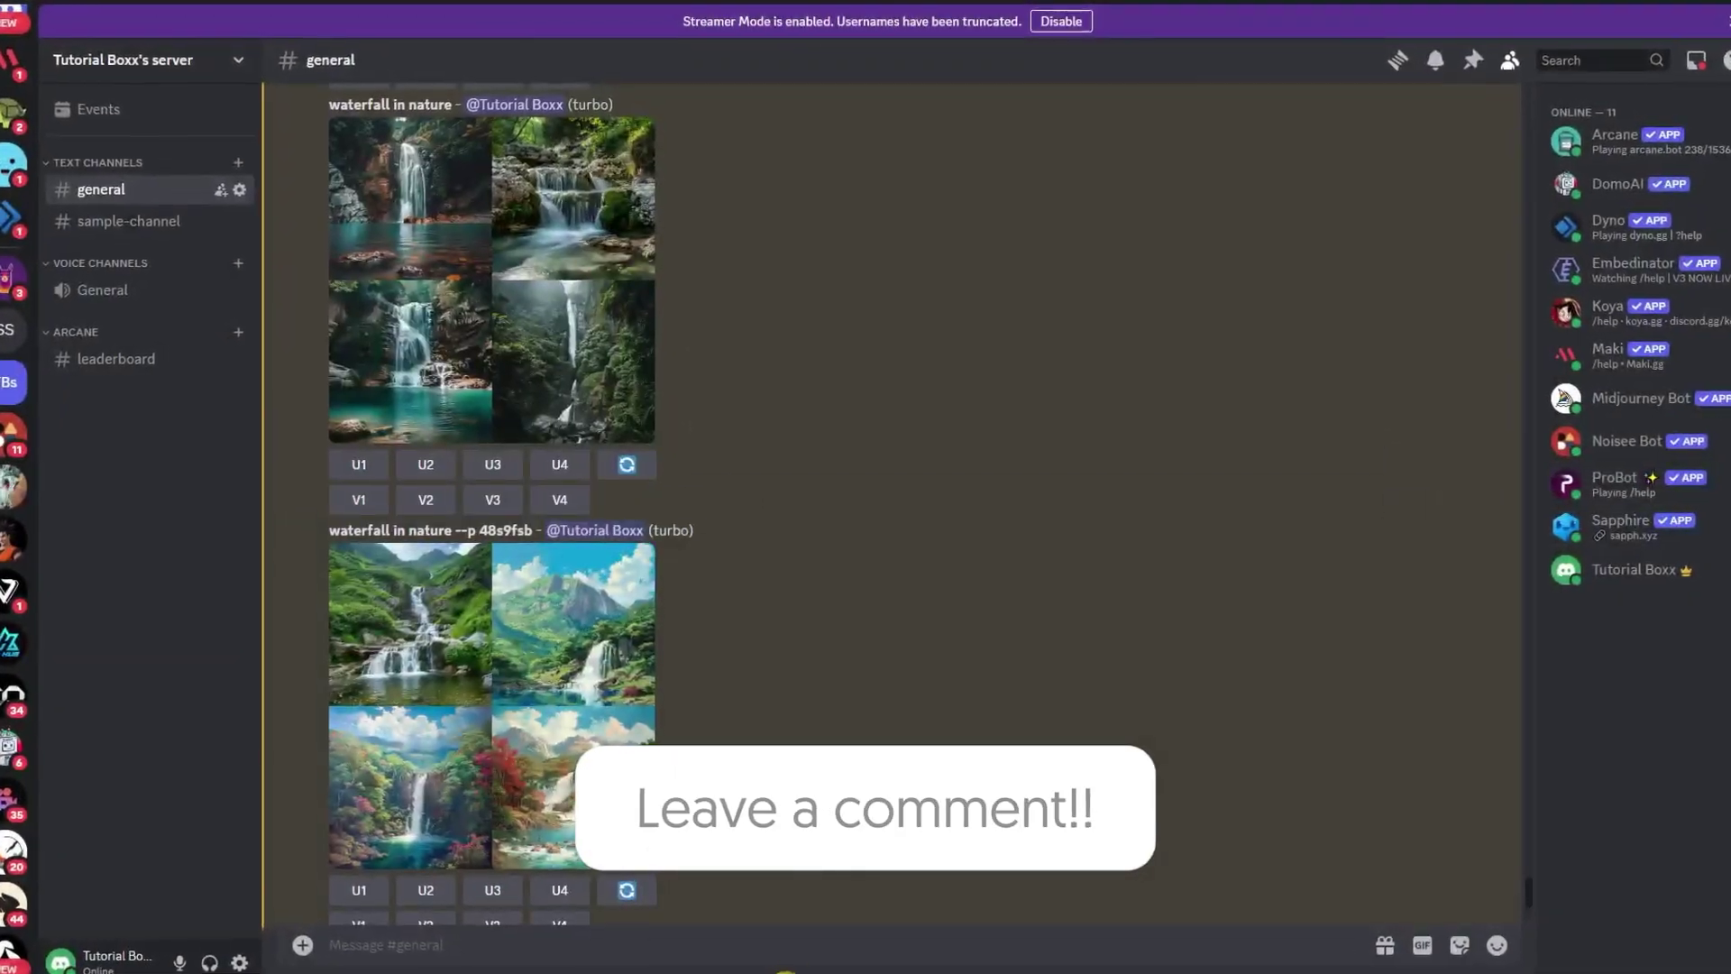